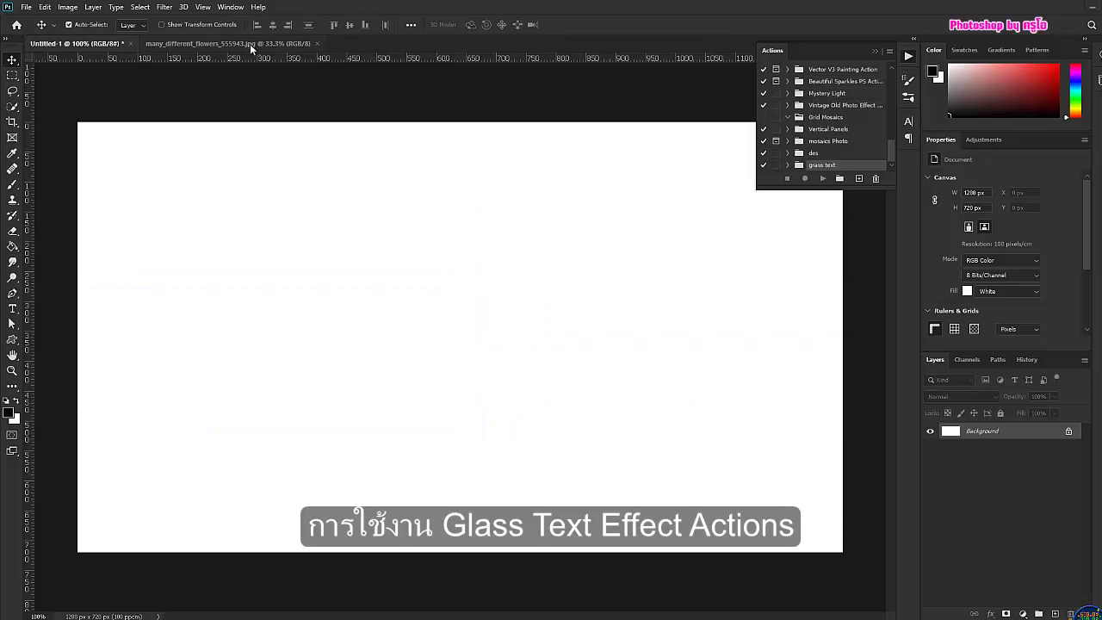
Step: Bring the many_different_flowers_555943.jpg flower photo document to the front
click(229, 44)
Step: Copy the flower photo into the Untitled-1 canvas as a new layer
drag(229, 57, 301, 79)
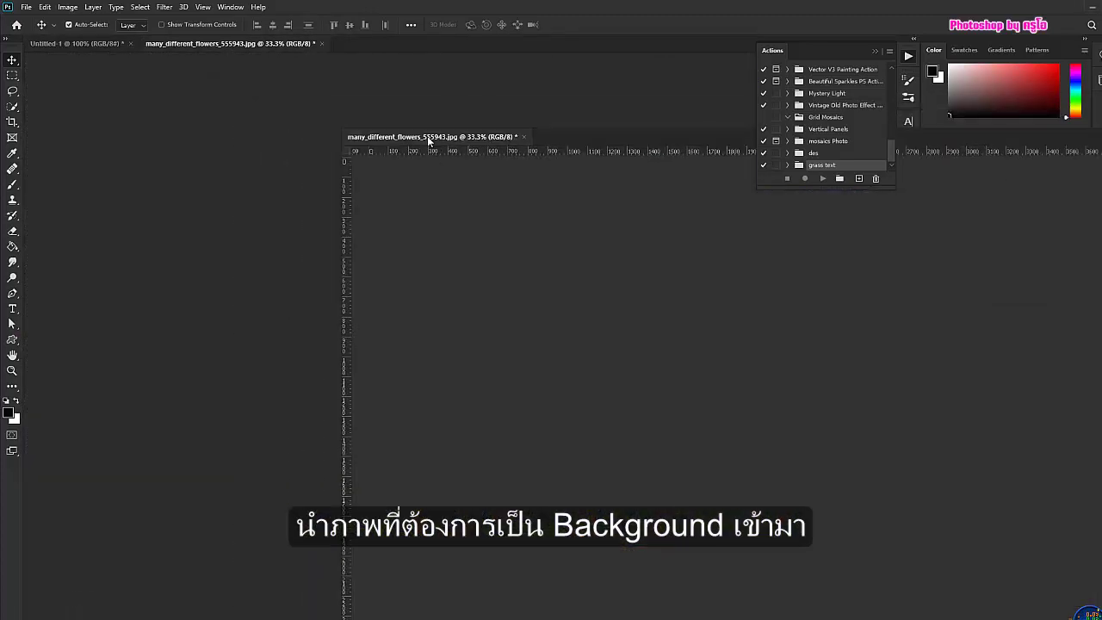
drag(226, 44, 429, 138)
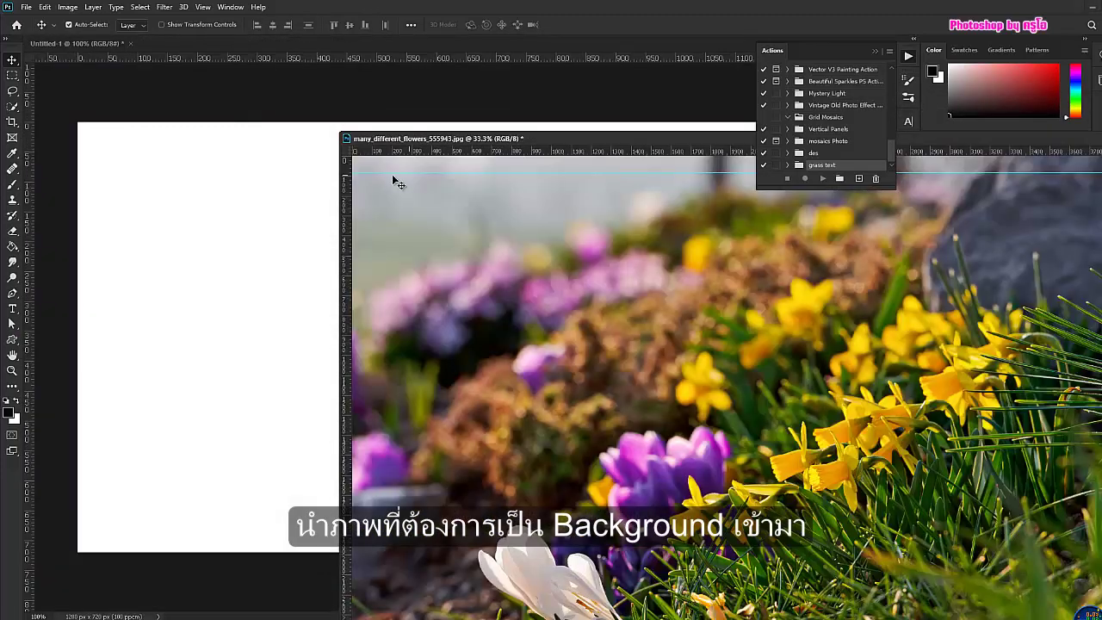
drag(417, 238, 263, 276)
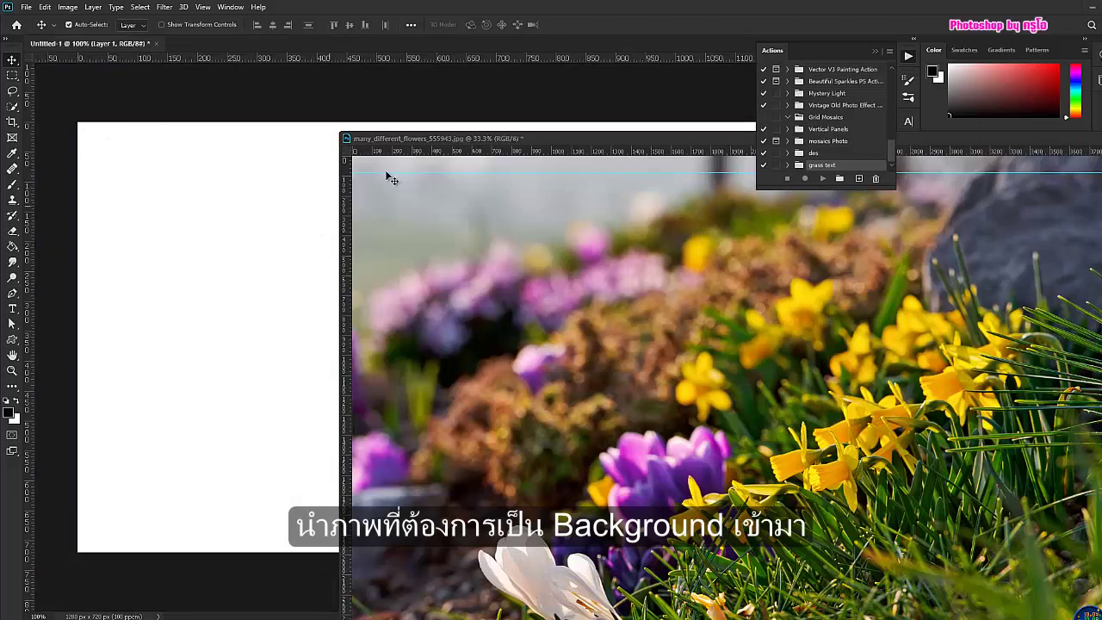
drag(483, 134, 89, 45)
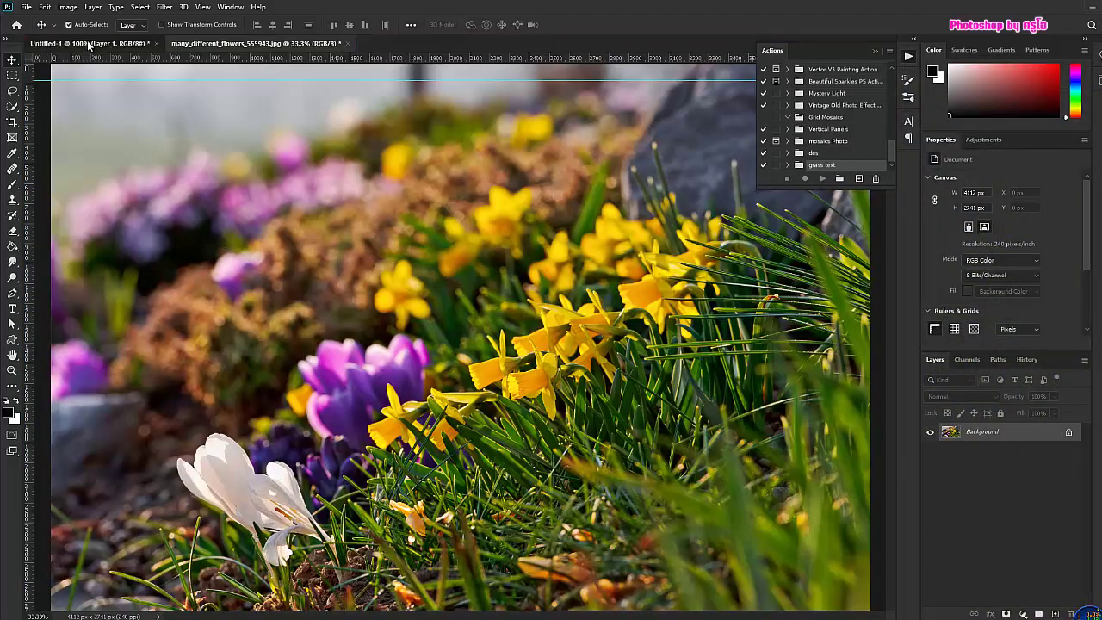
click(90, 44)
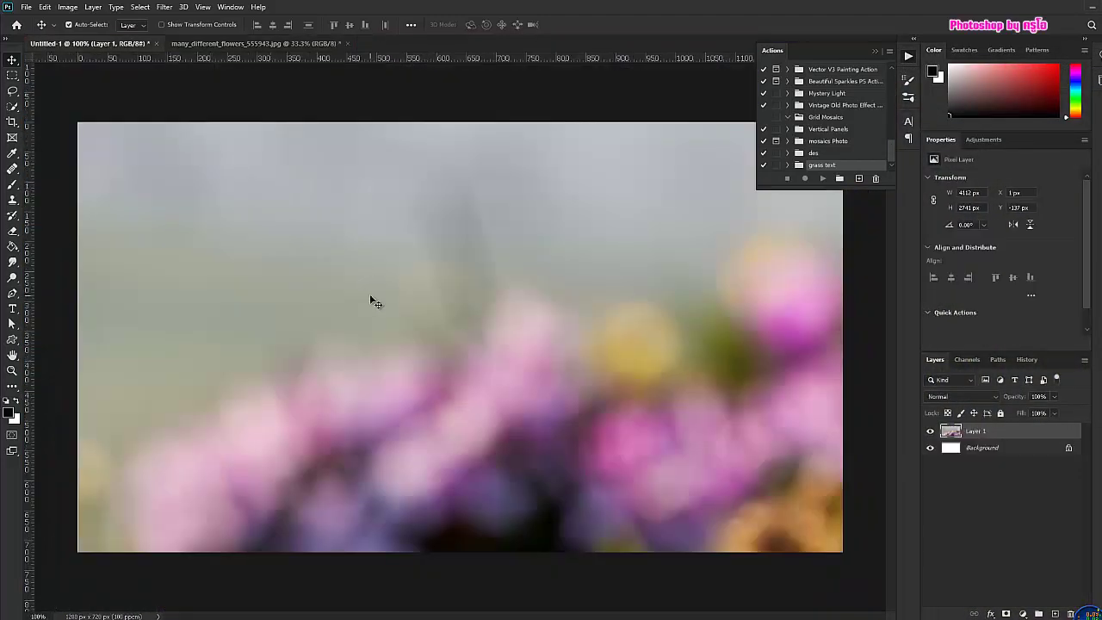
Step: Scale the flower layer to about 2382 × 1587 px to fill the canvas
key(ctrl+t)
mouse_move(161, 193)
mouse_down()
mouse_move(266, 318)
mouse_move(151, 127)
mouse_move(108, 109)
mouse_move(722, 513)
mouse_up()
mouse_move(824, 540)
mouse_down()
mouse_move(215, 153)
mouse_move(289, 211)
mouse_move(247, 164)
mouse_up()
click(592, 24)
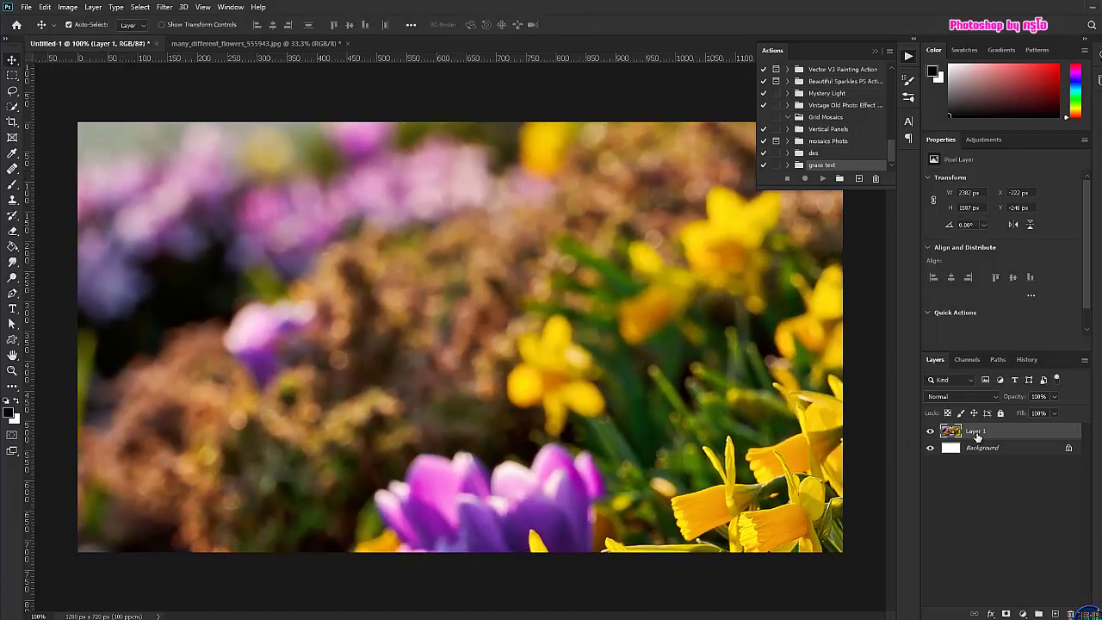
Step: Type the word GLASS as a new text layer on the photo
click(12, 308)
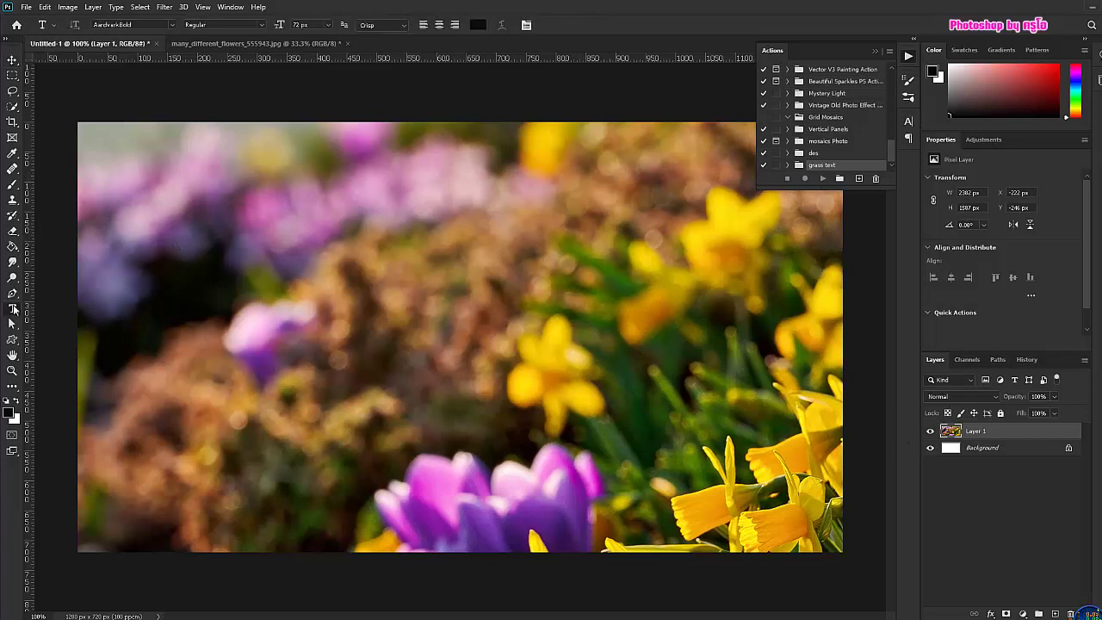
click(236, 343)
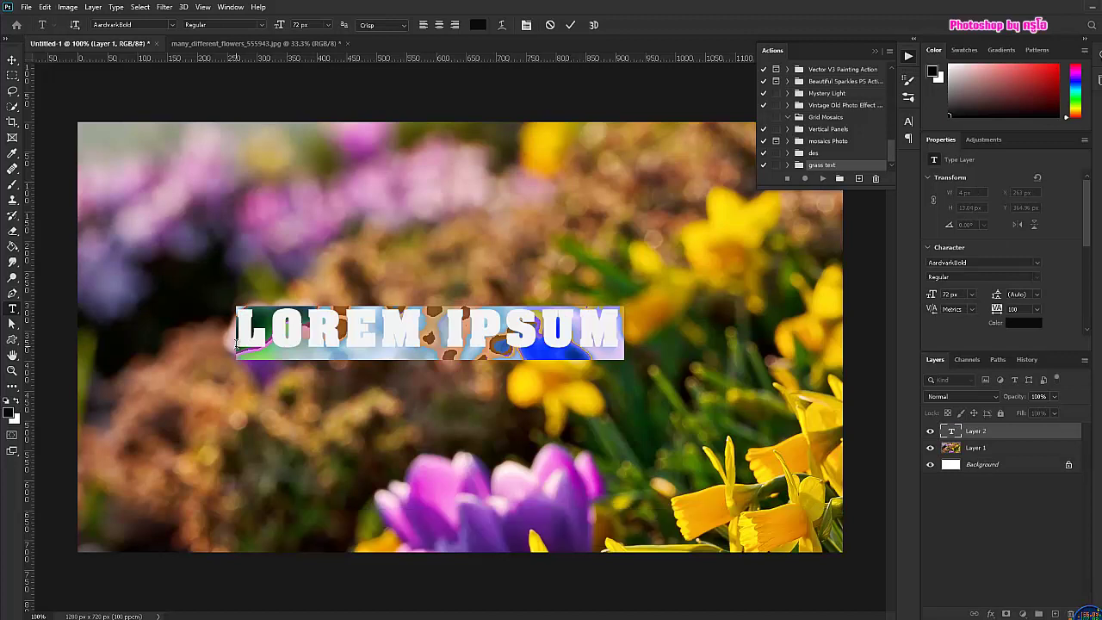
text(GLASS)
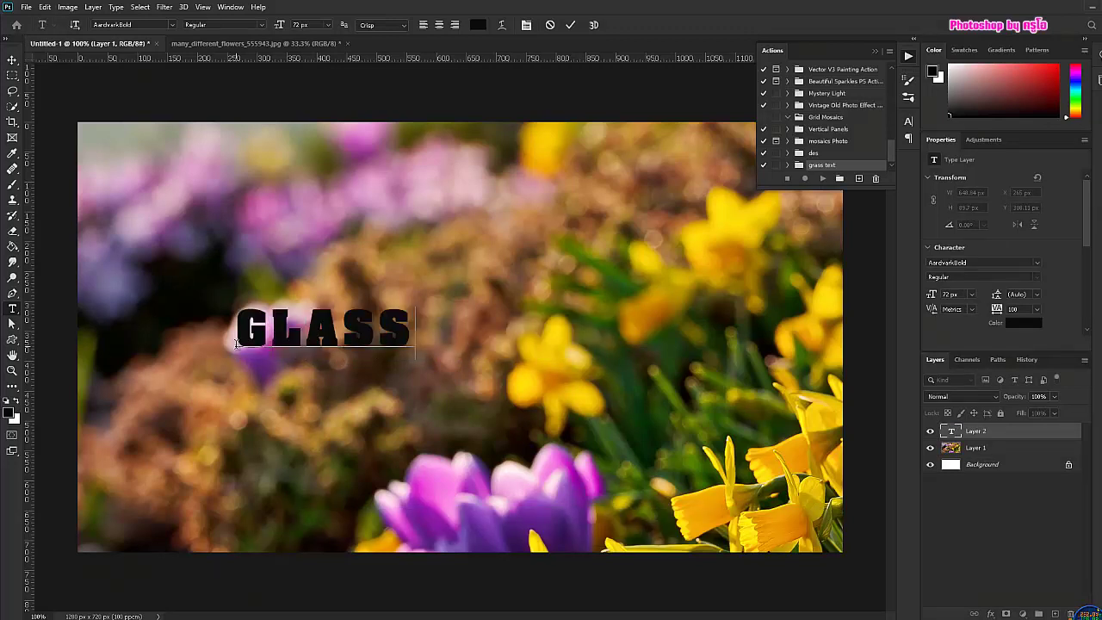
click(570, 25)
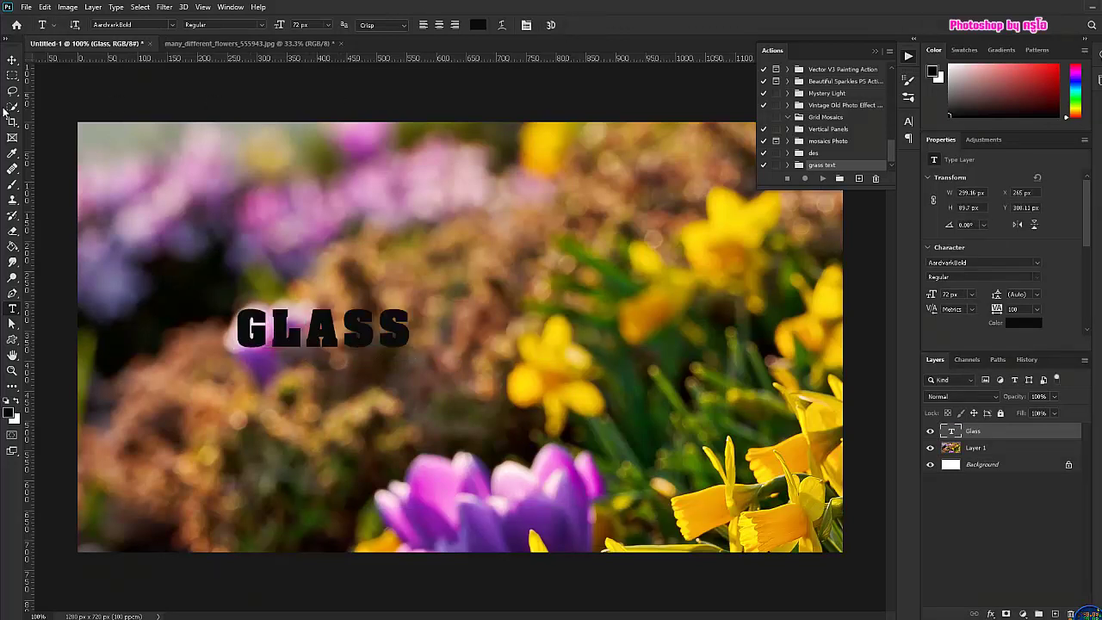
Step: Enlarge the GLASS text greatly and centre it on the photo
click(13, 61)
key(ctrl+t)
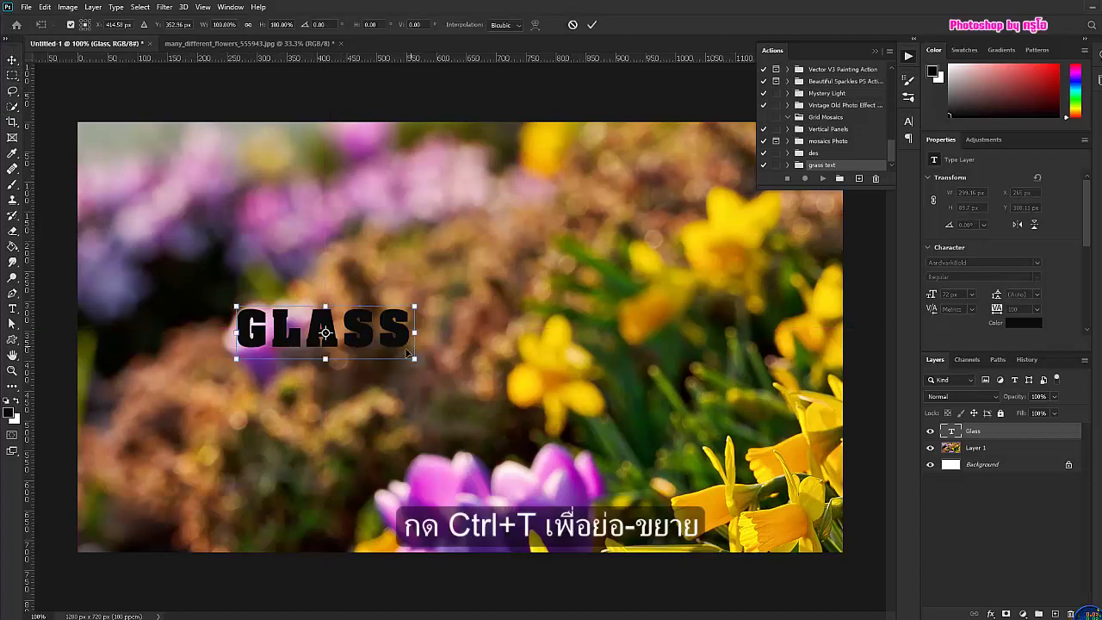
drag(414, 358, 817, 479)
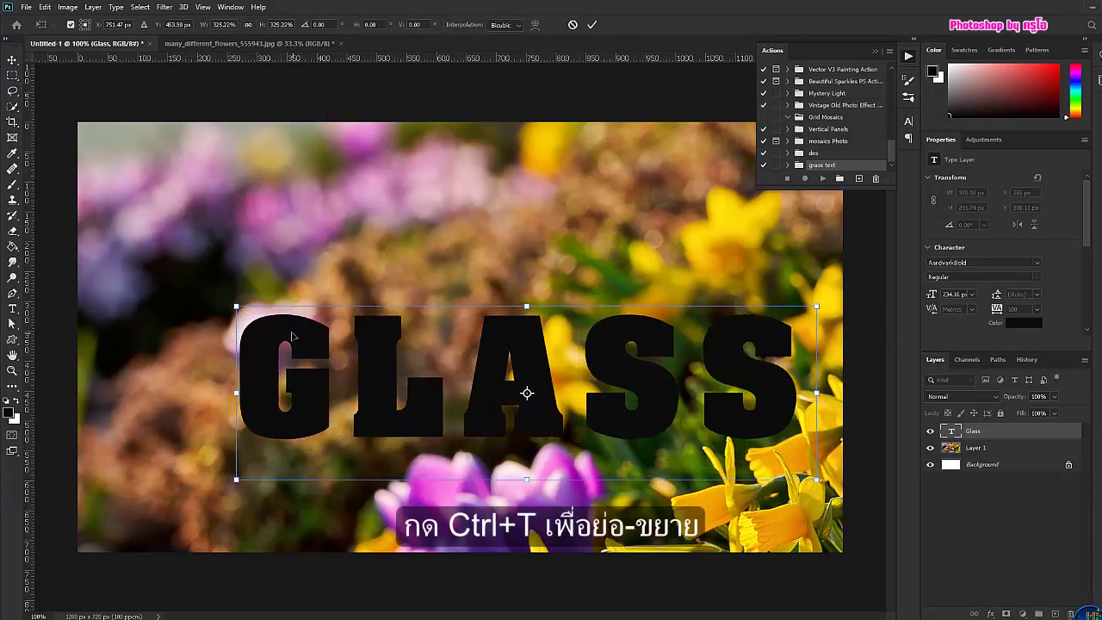
drag(235, 305, 119, 272)
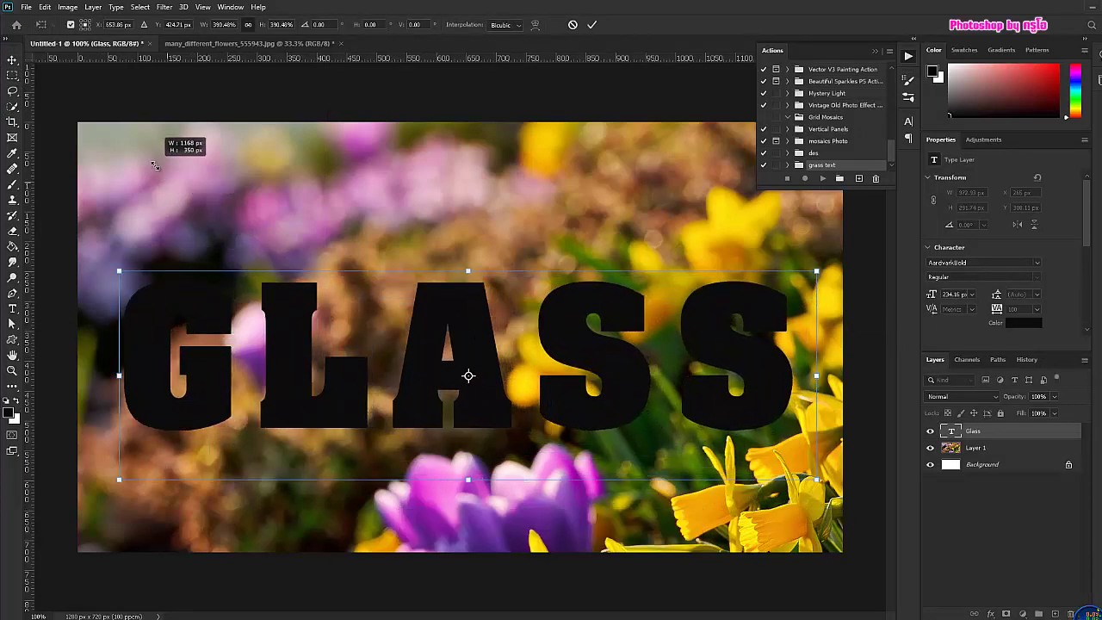
click(593, 24)
drag(471, 299, 478, 273)
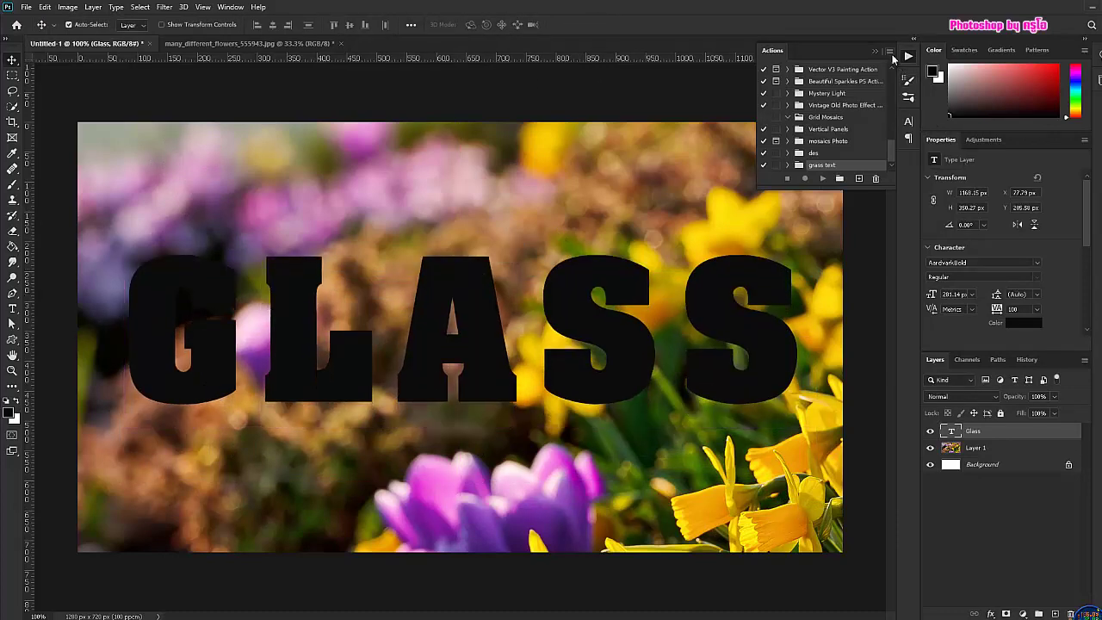
Step: Load the glass effect.atn action set into the Actions panel
click(891, 52)
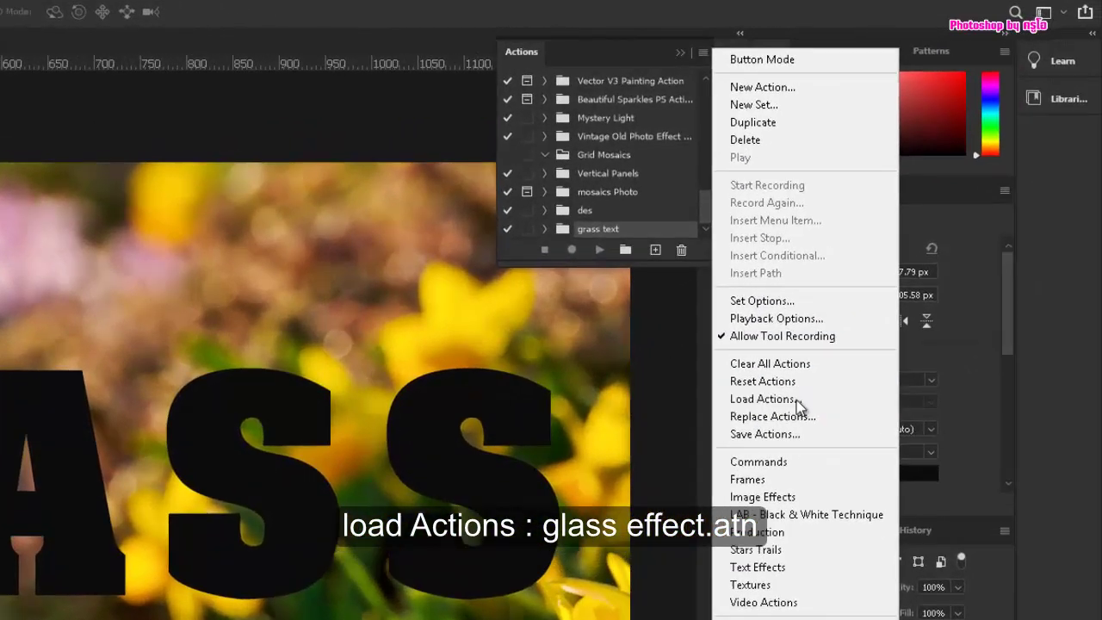
click(931, 275)
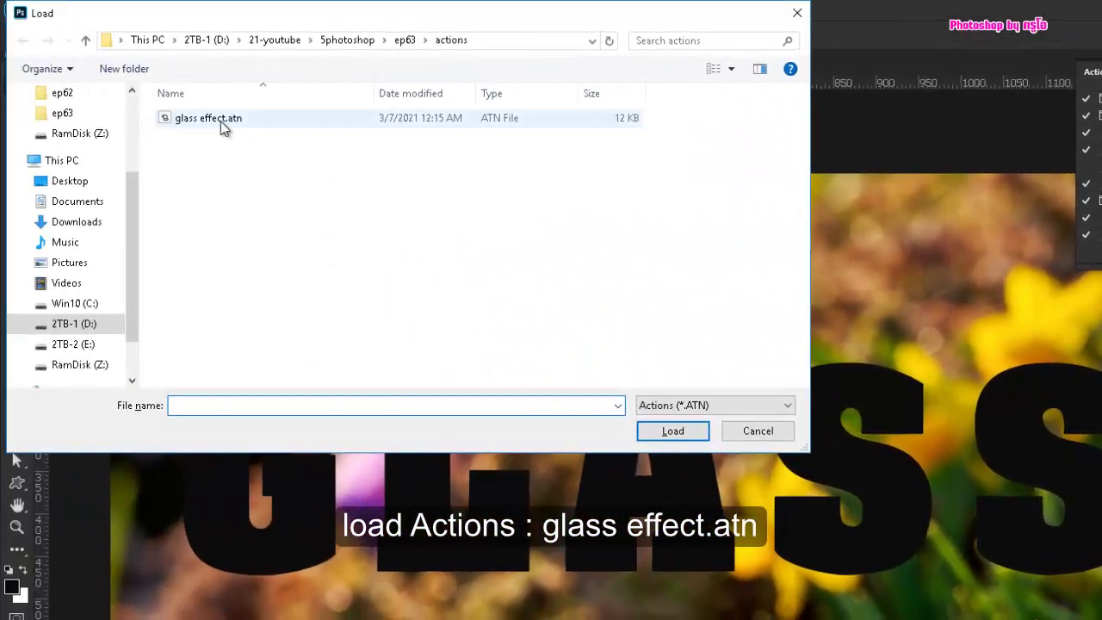
click(226, 127)
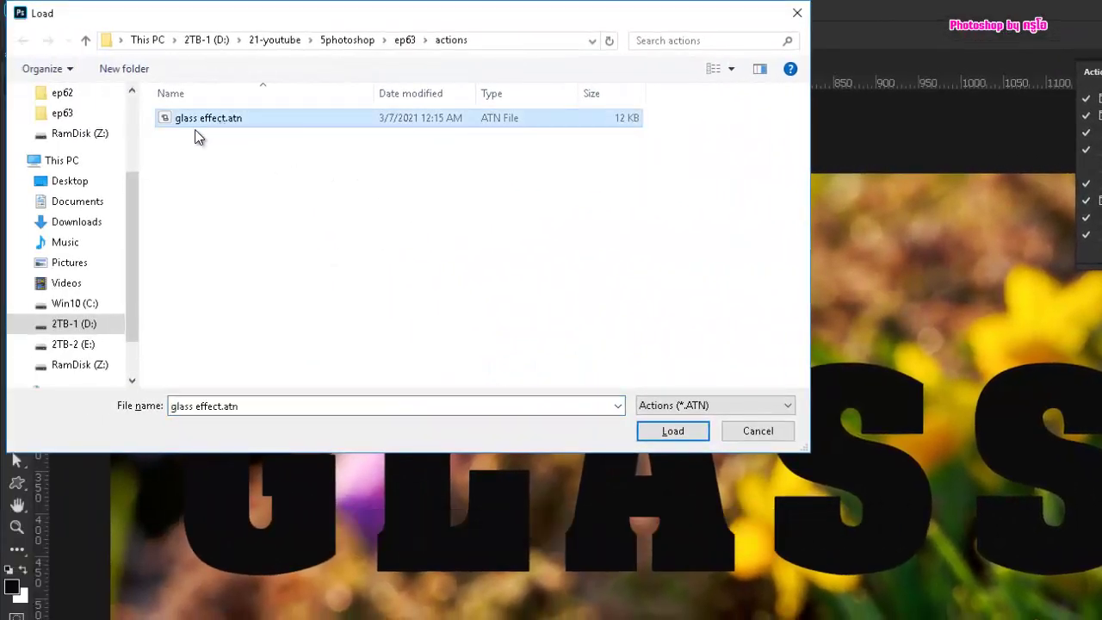
click(677, 431)
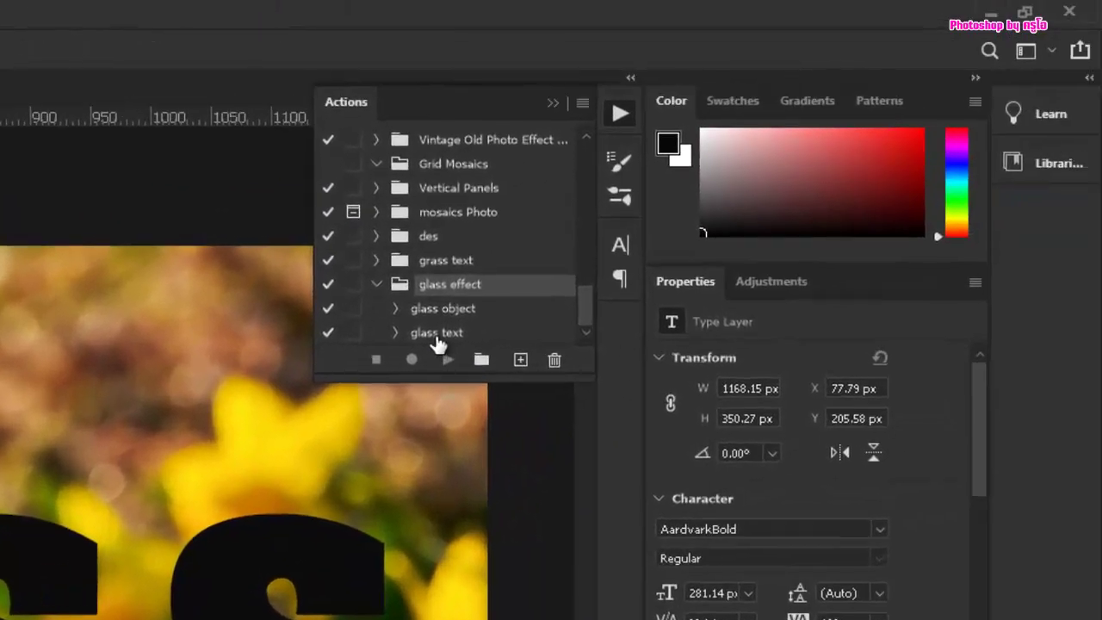
Step: Play the glass text action to make GLASS transparent glass lettering
click(438, 334)
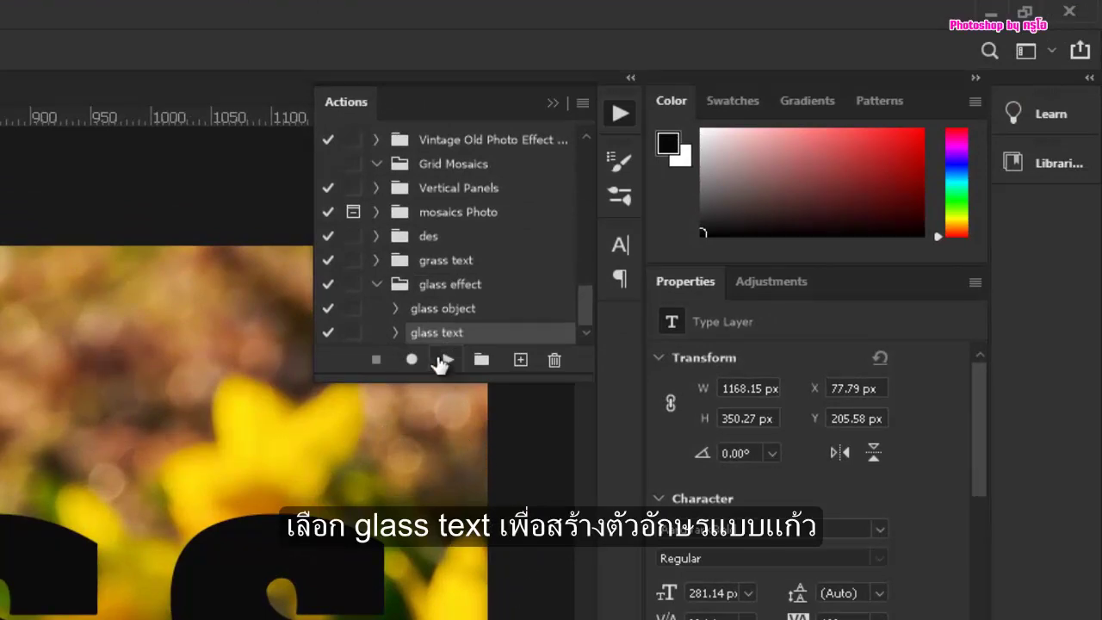
click(444, 360)
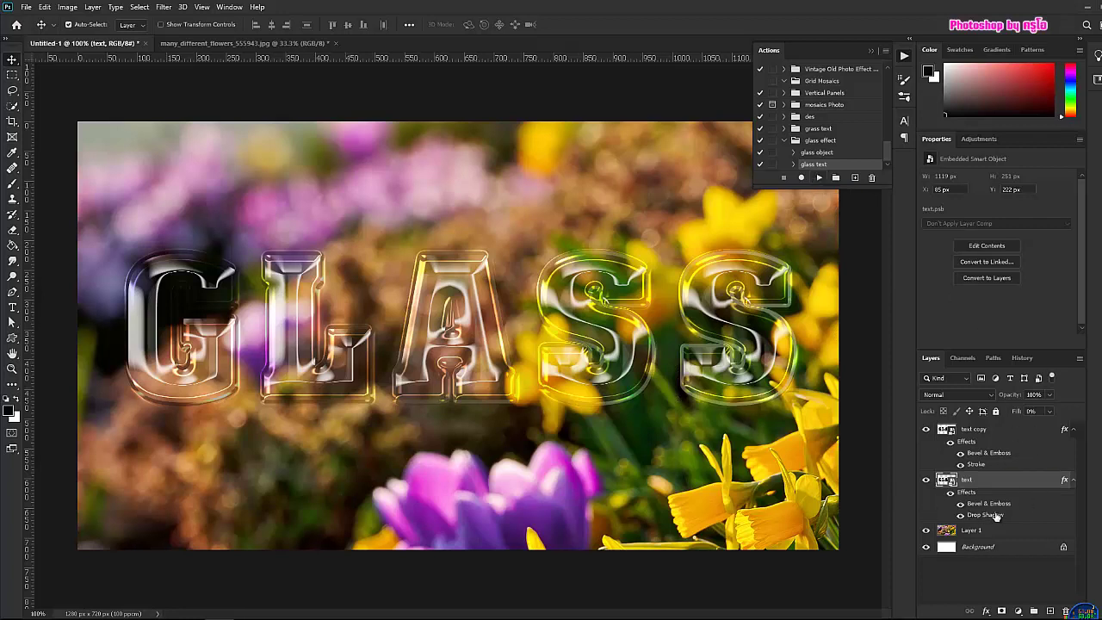
click(972, 531)
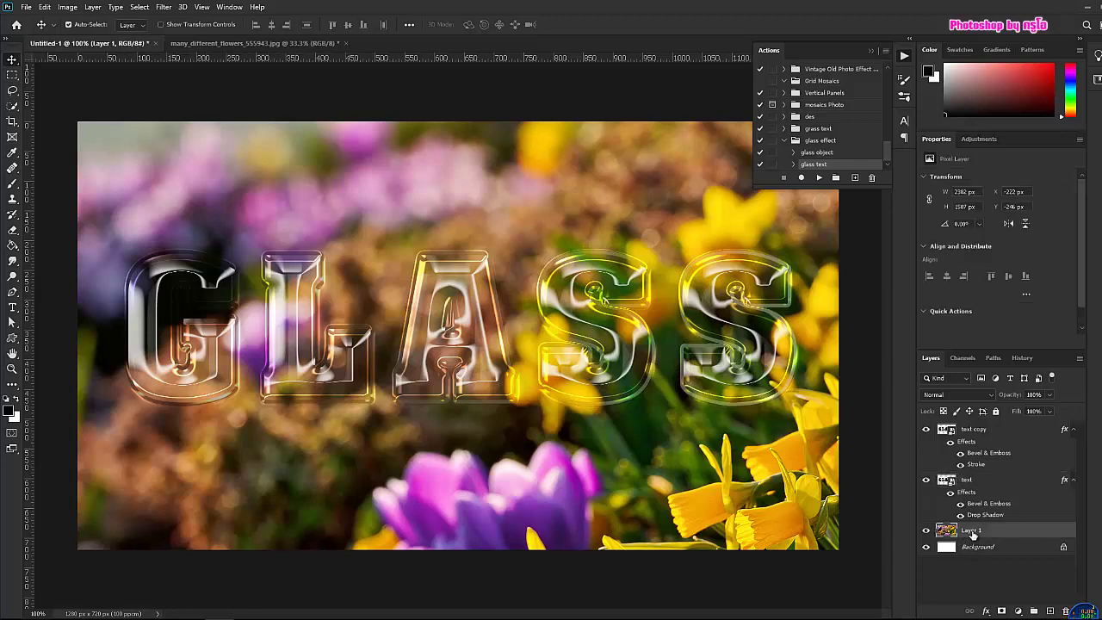
Step: Apply a Gaussian Blur to the flower photo layer behind the GLASS text
click(165, 8)
mouse_move(229, 152)
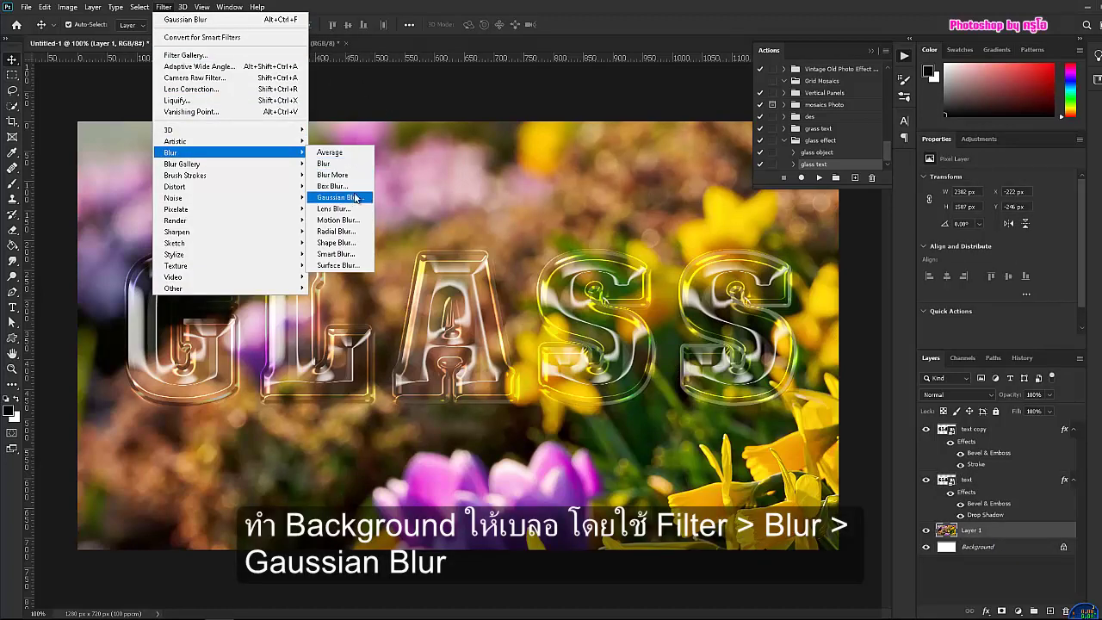
click(356, 198)
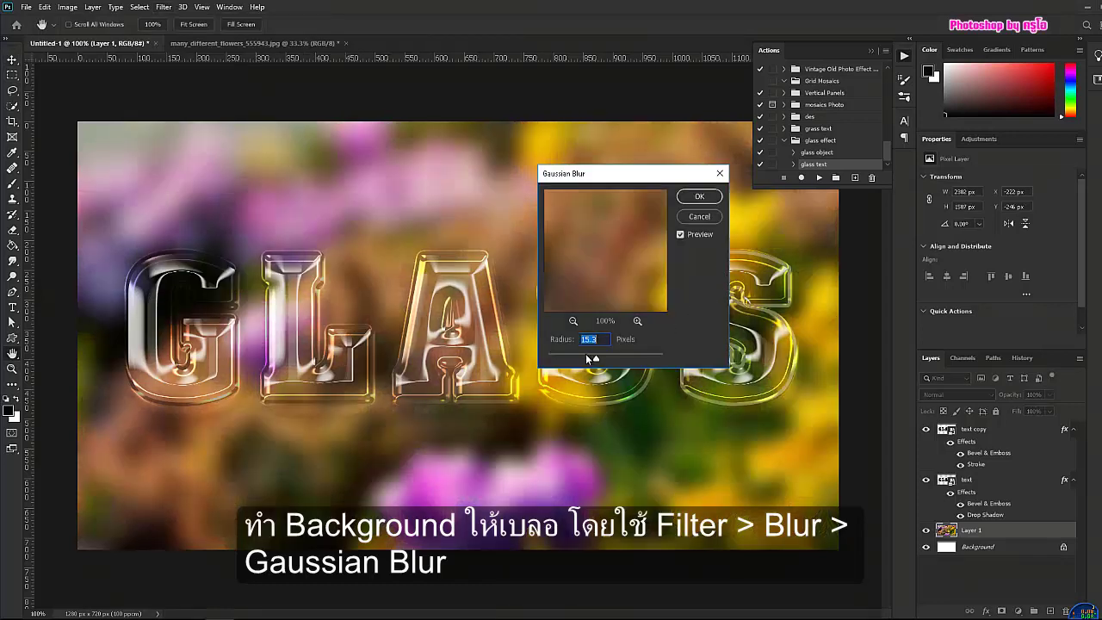
click(700, 196)
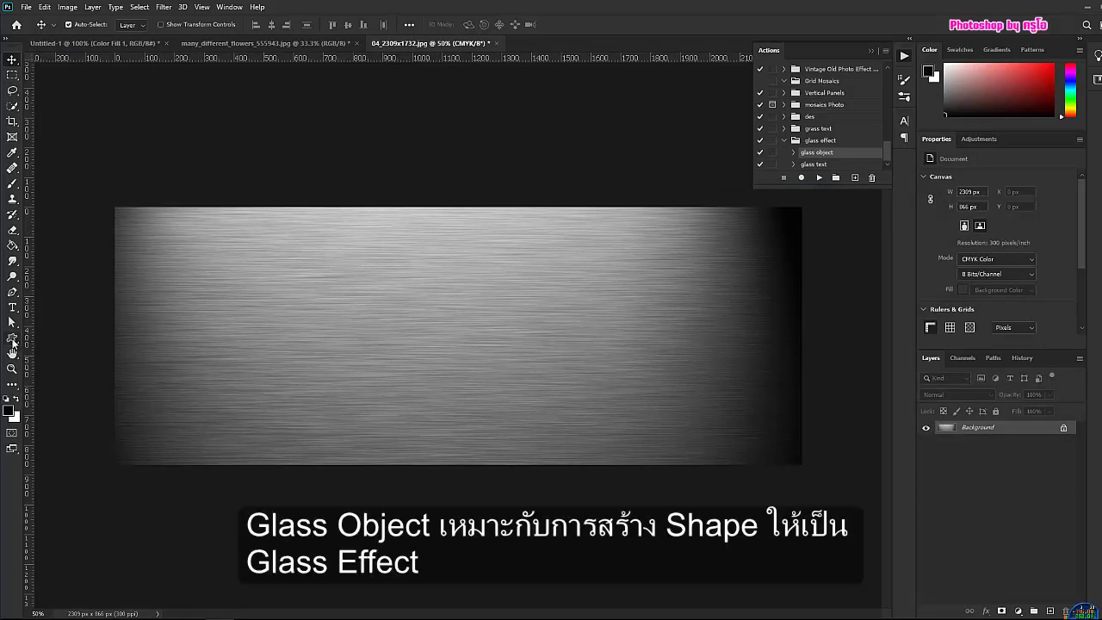
Step: Draw a Flowers custom shape about 459 px wide in the metal's centre
click(13, 339)
click(62, 394)
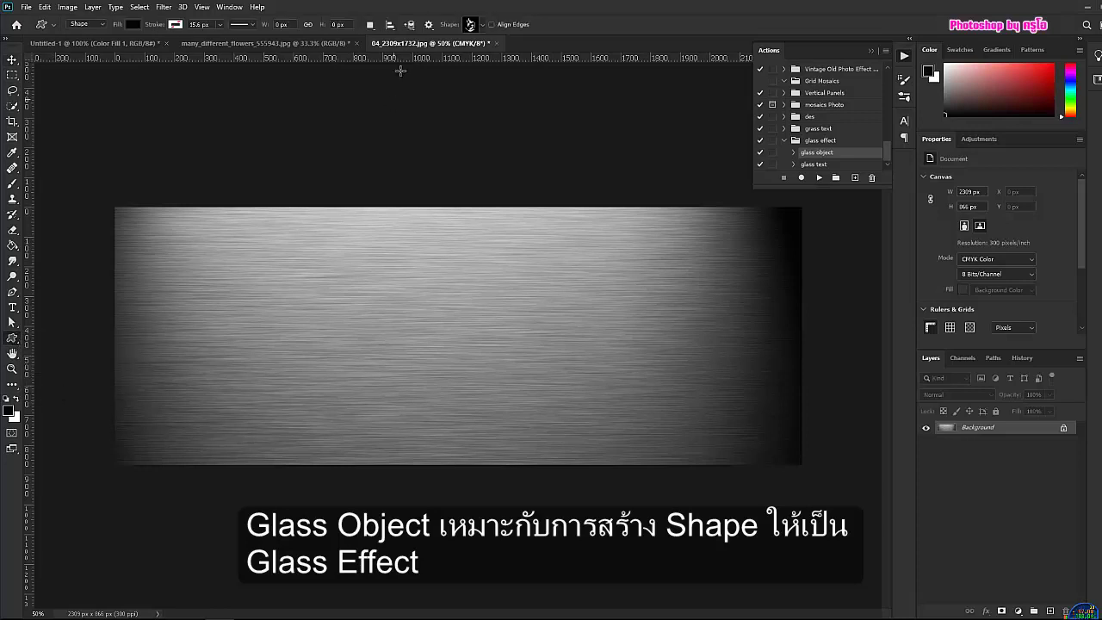
click(484, 27)
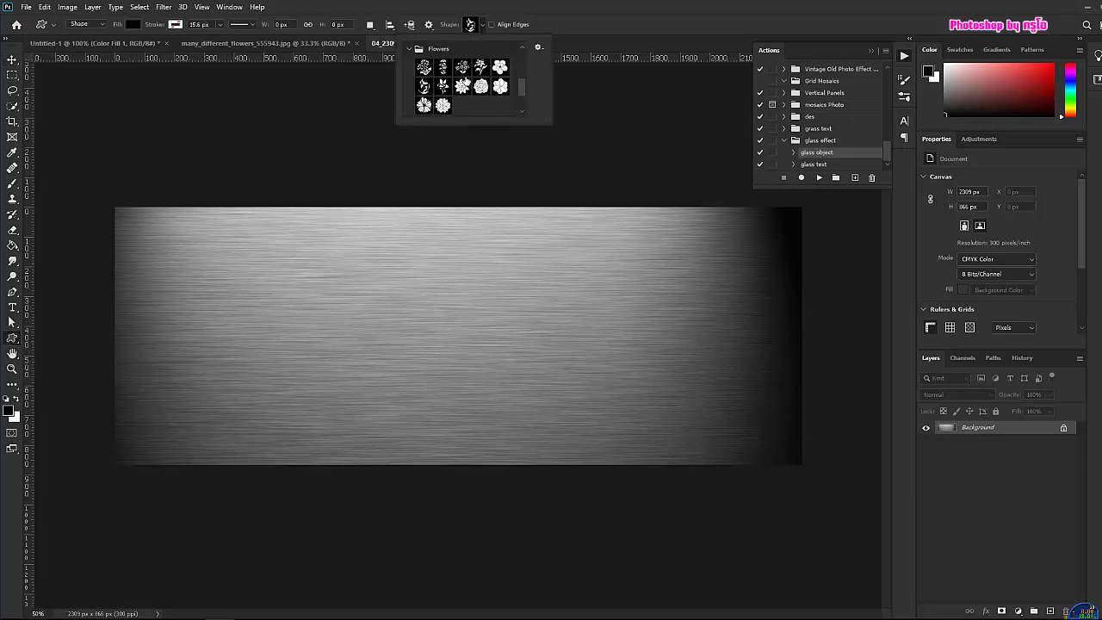
click(462, 86)
drag(383, 289, 519, 422)
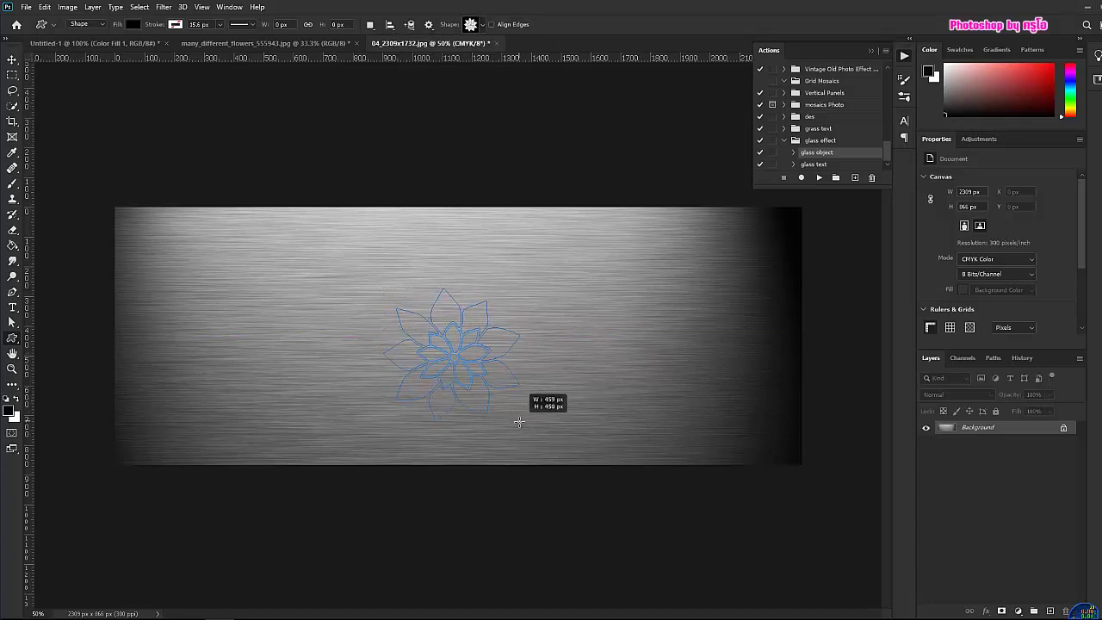
drag(520, 422, 519, 422)
Step: Rename the flower shape layer to object and play the glass object action on it
click(13, 60)
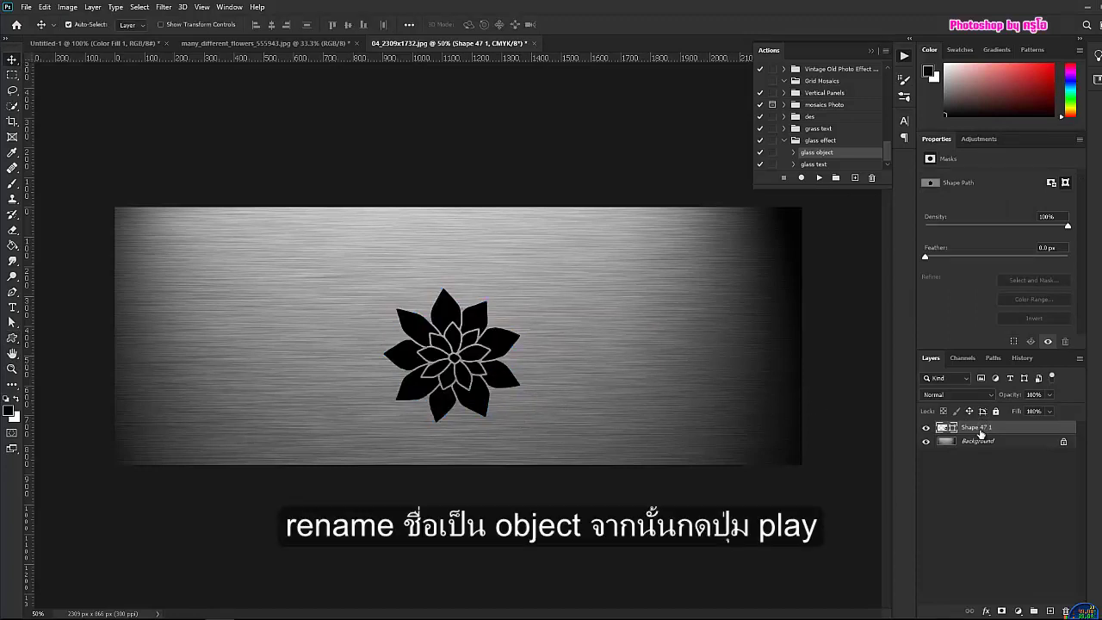
double_click(978, 428)
text(objec)
text(t)
key(Return)
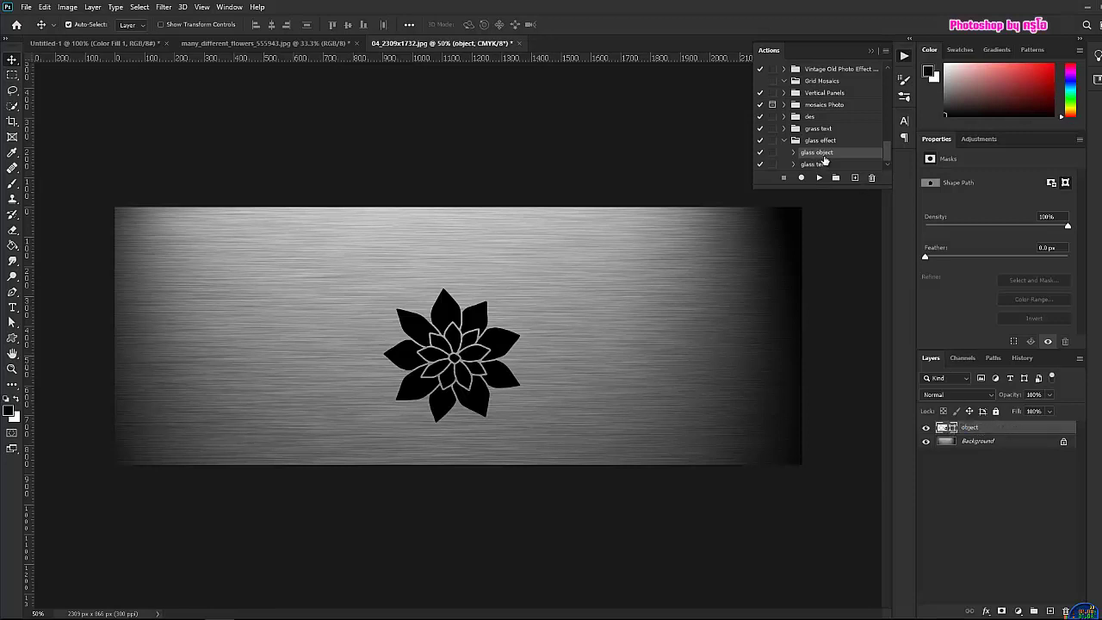
click(818, 178)
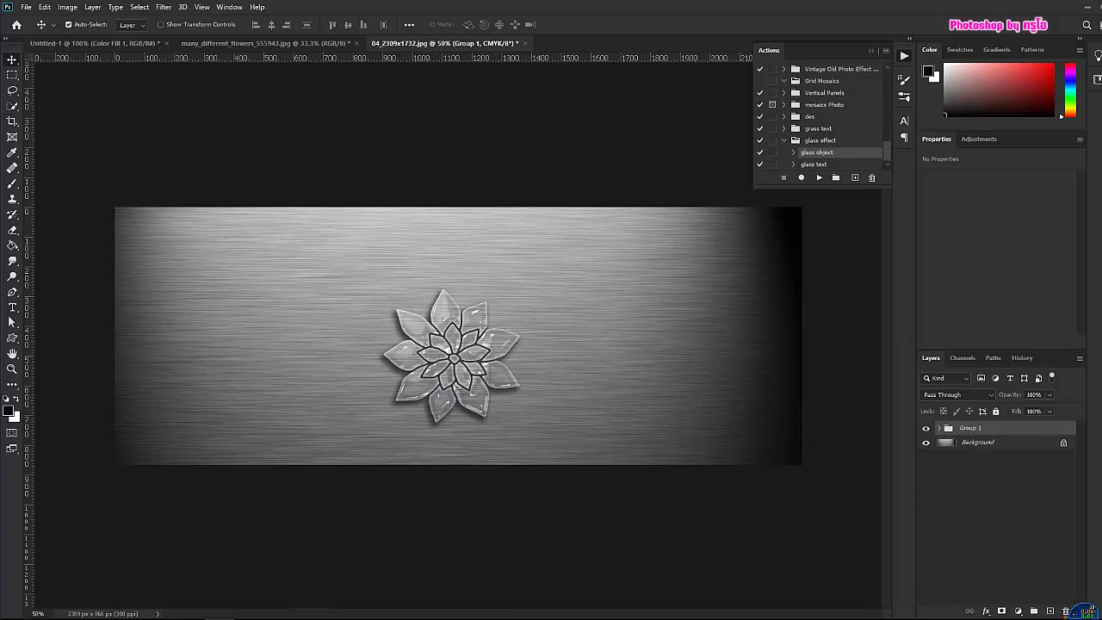
click(160, 565)
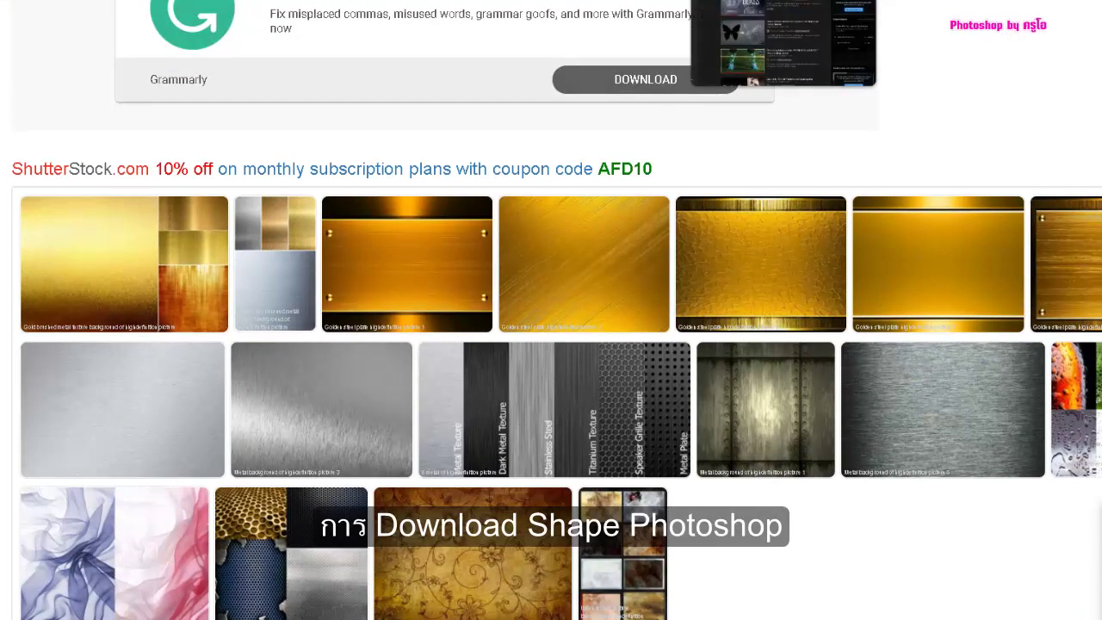
Step: Start downloading the 20 Snowflakes custom shapes pack from Shapes4FREE
click(539, 2)
scroll(971, 295, up, 3)
scroll(972, 296, up, 2)
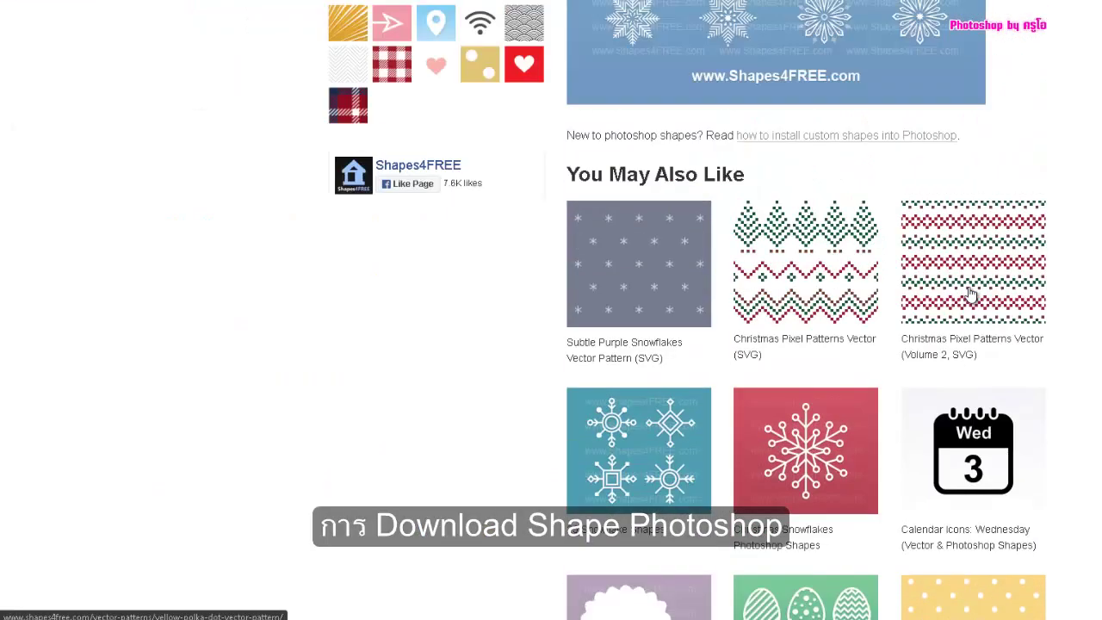
scroll(972, 296, up, 5)
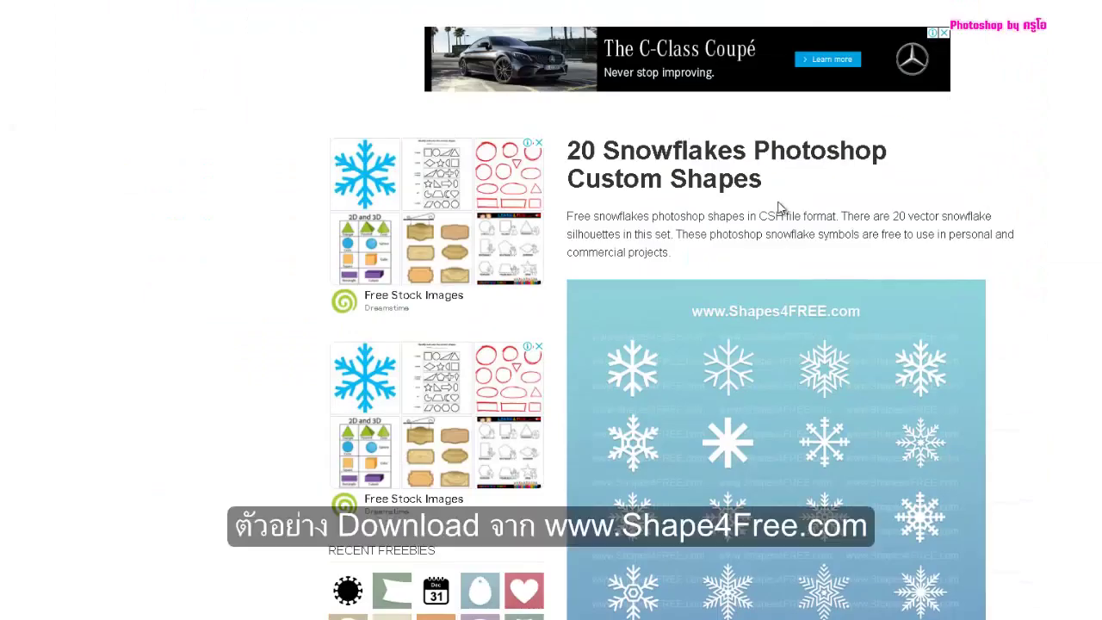
scroll(795, 275, down, 3)
scroll(795, 278, down, 3)
scroll(795, 278, down, 3)
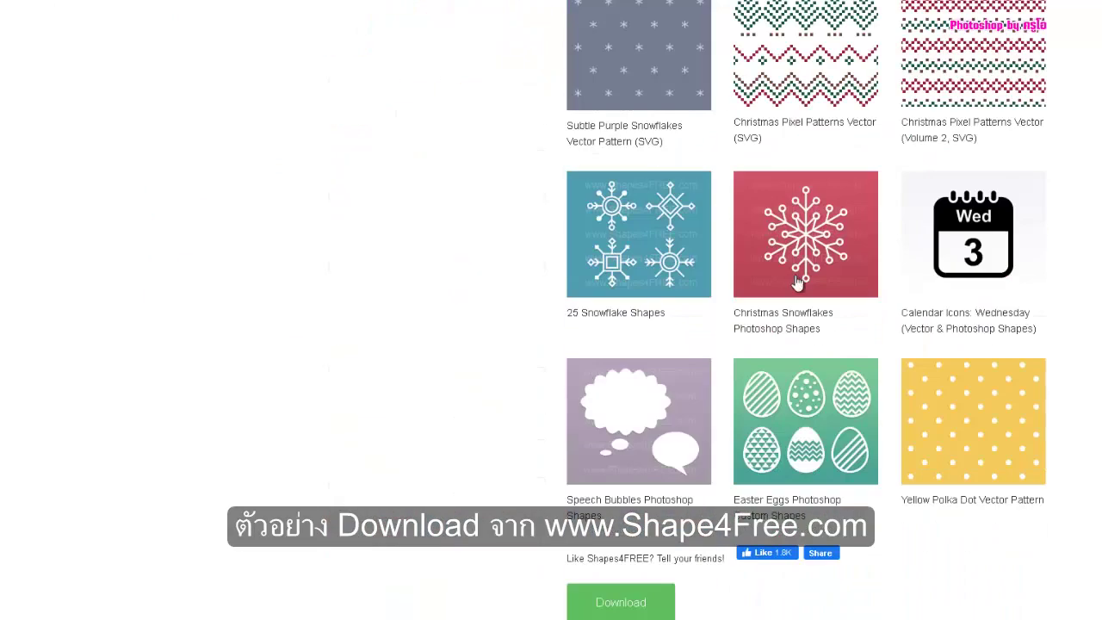
scroll(635, 387, down, 2)
click(623, 417)
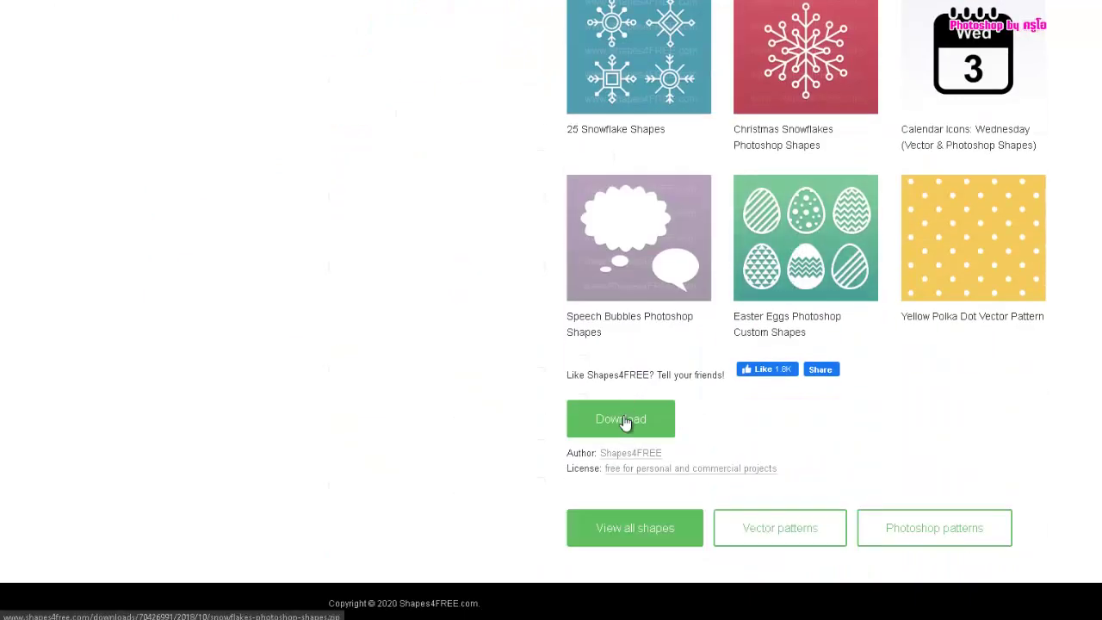
Step: Save snowflakes-photoshop-shapes.zip to RamDisk (Z:) and begin the download
click(811, 276)
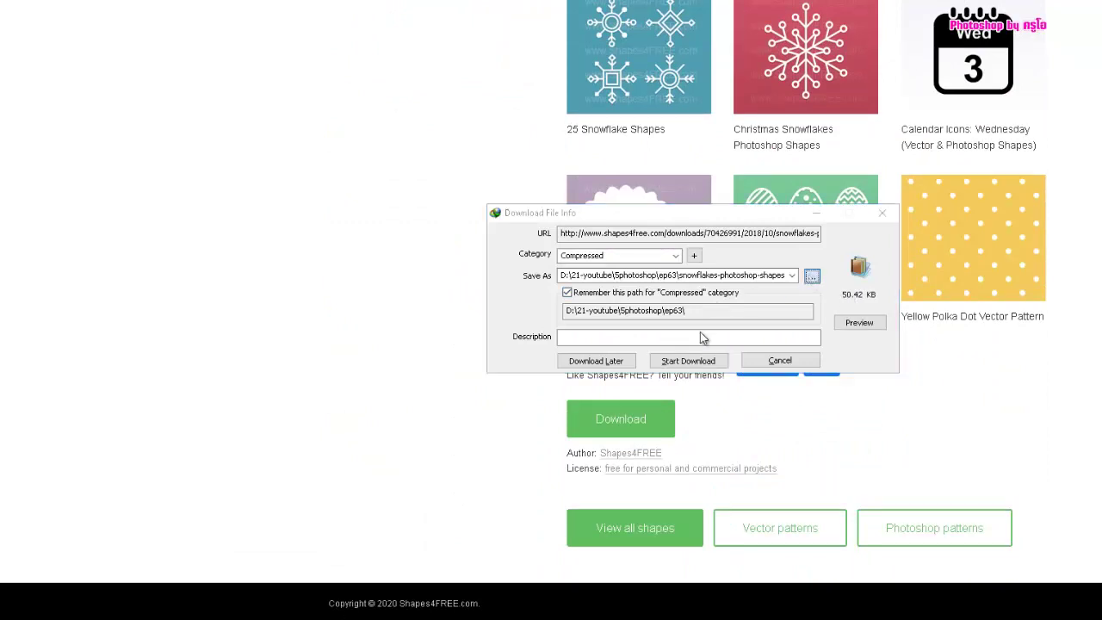
scroll(567, 422, down, 3)
click(571, 407)
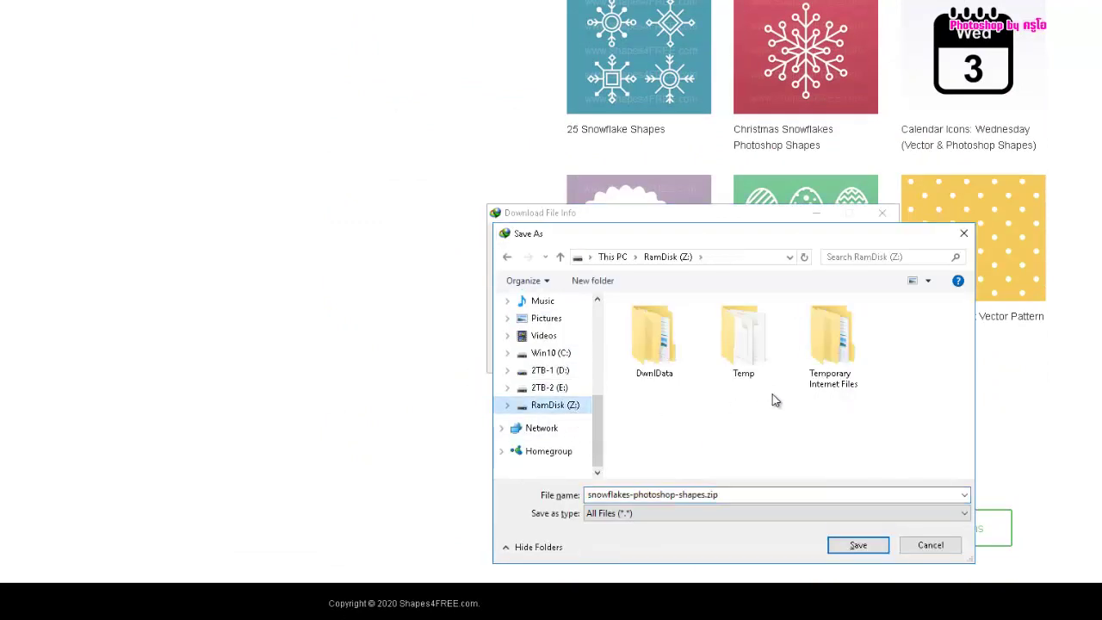
click(857, 547)
click(688, 362)
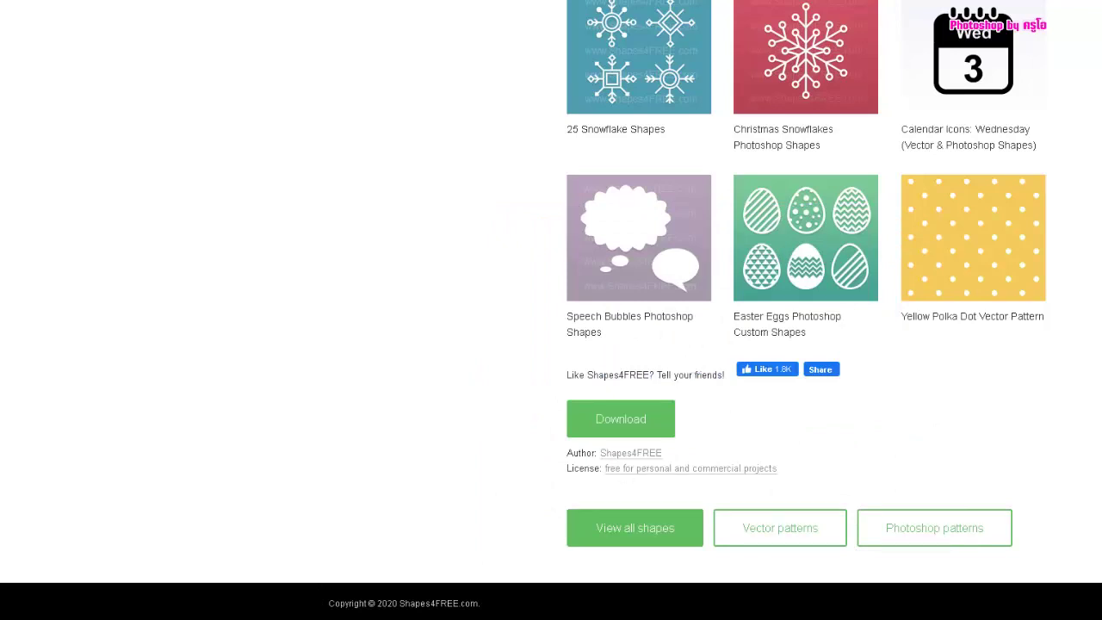
Step: Back in Photoshop, select the Custom Shape Tool
click(233, 577)
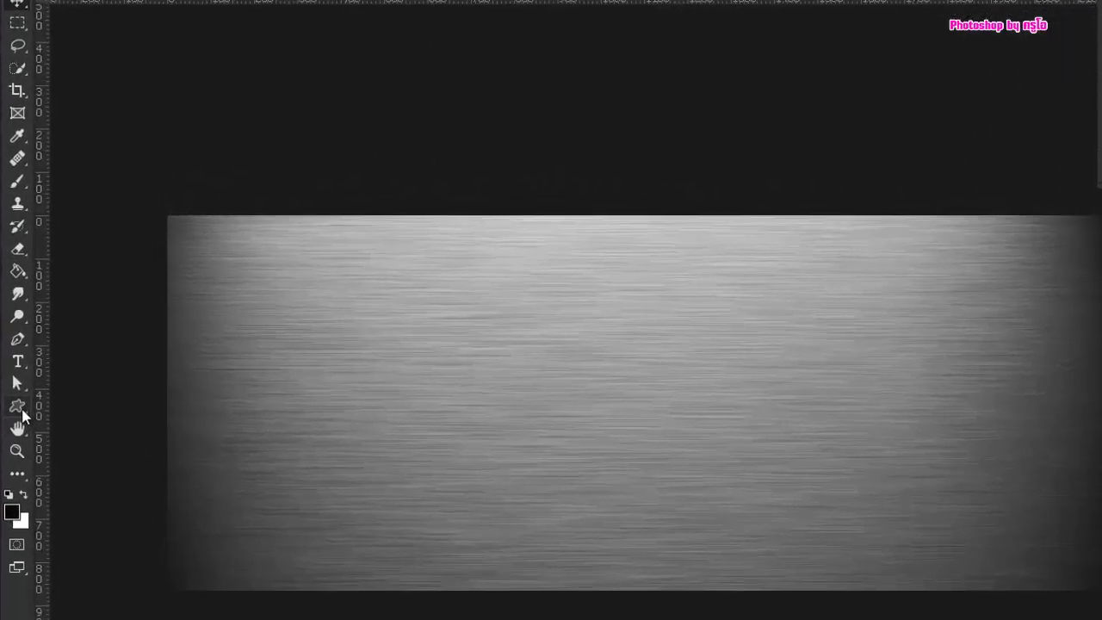
right_click(12, 340)
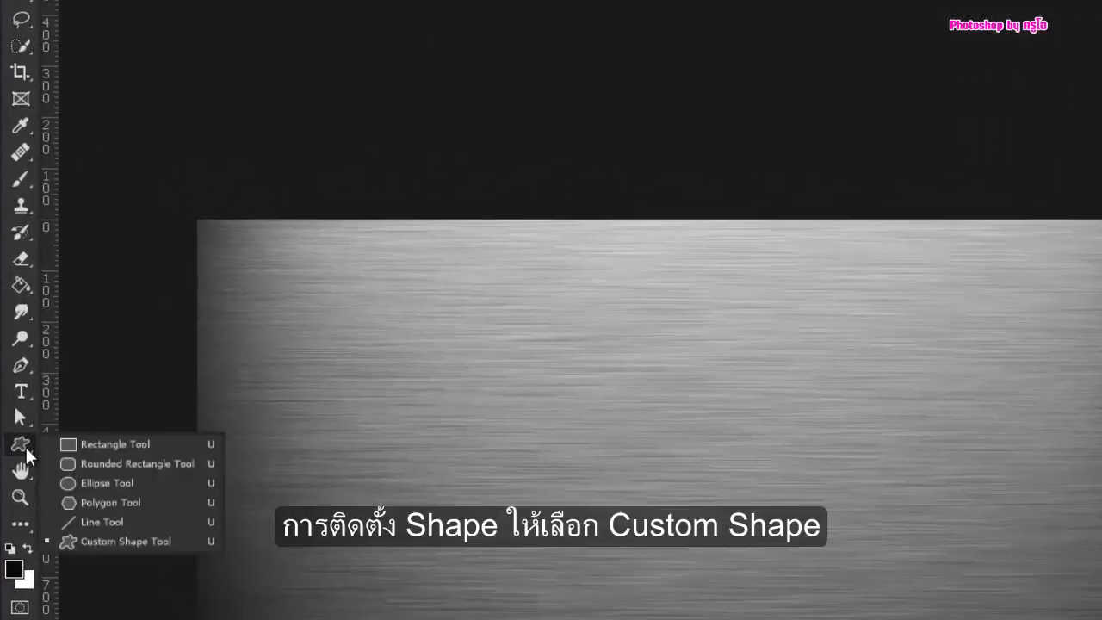
click(129, 540)
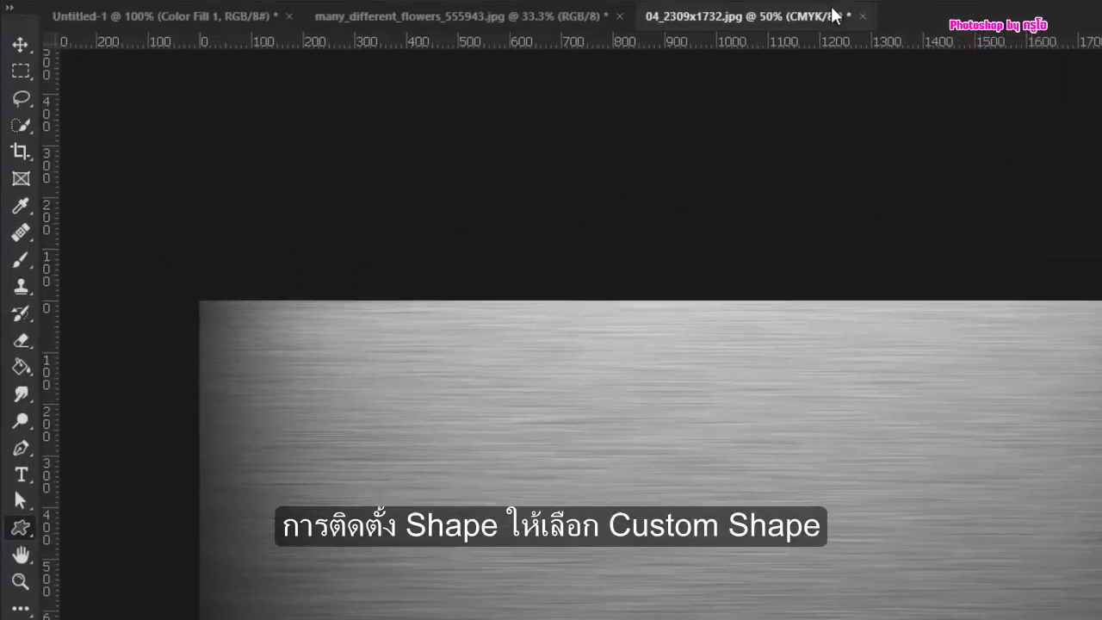
Step: Choose Import Shapes from the Shape picker settings and browse RamDisk (Z:)
click(847, 39)
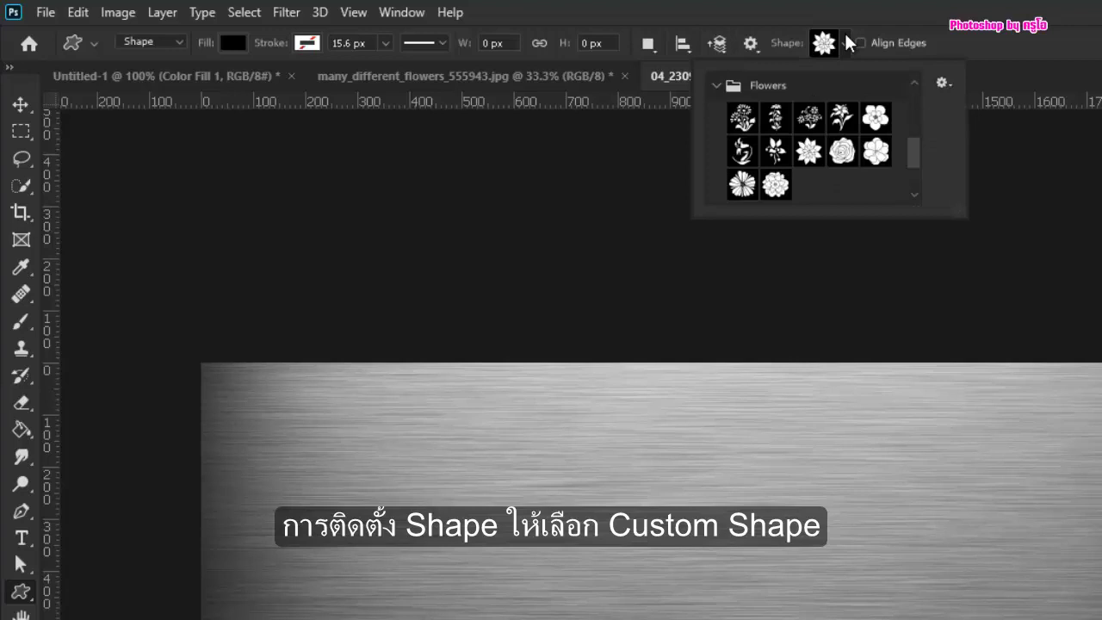
click(944, 84)
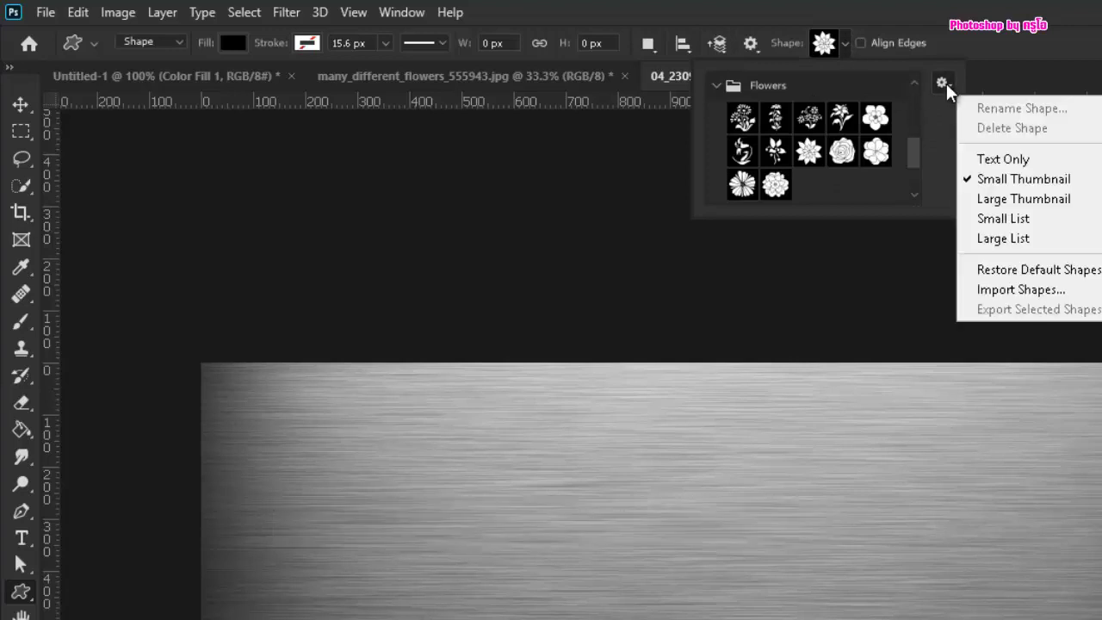
click(1091, 294)
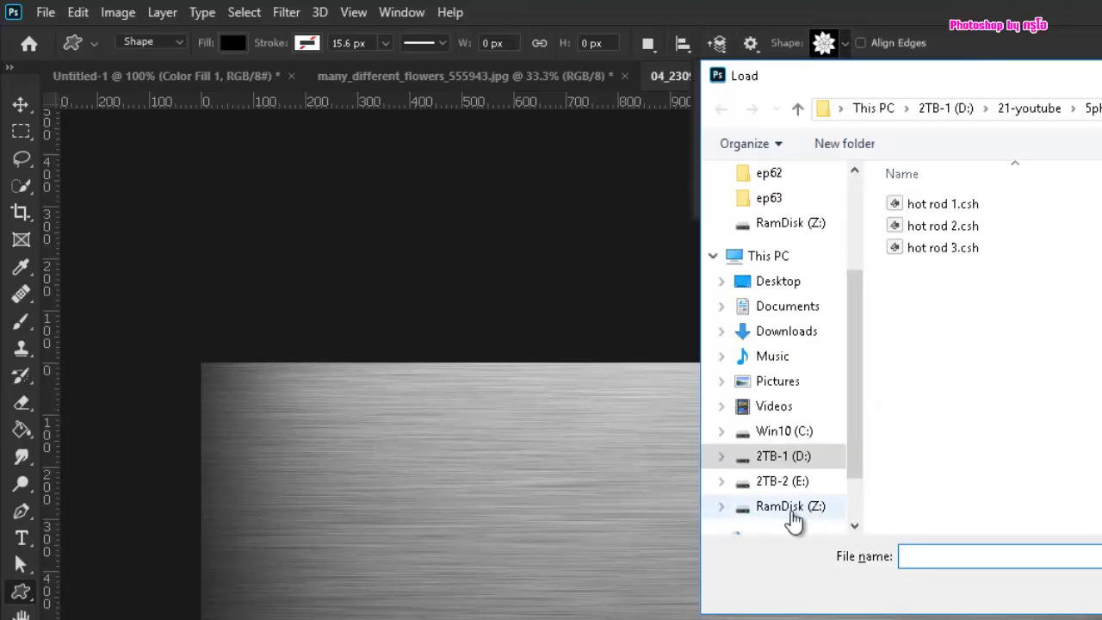
click(791, 508)
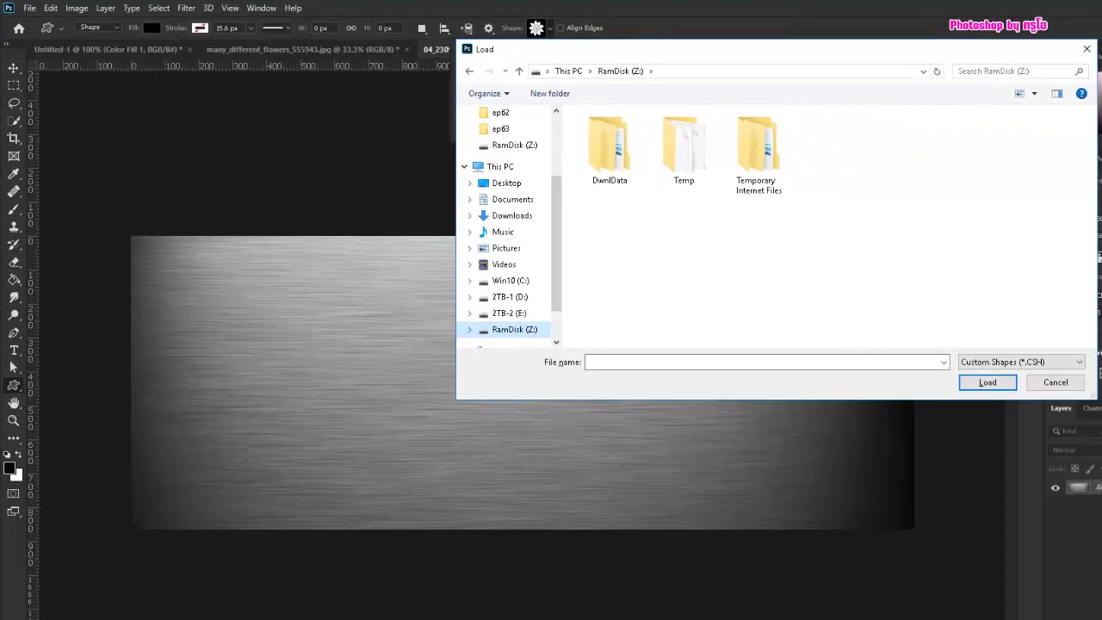
click(151, 594)
Step: Extract snowflakes-photoshop-shapes.zip in place on RamDisk (Z:) with Extract Here
click(58, 469)
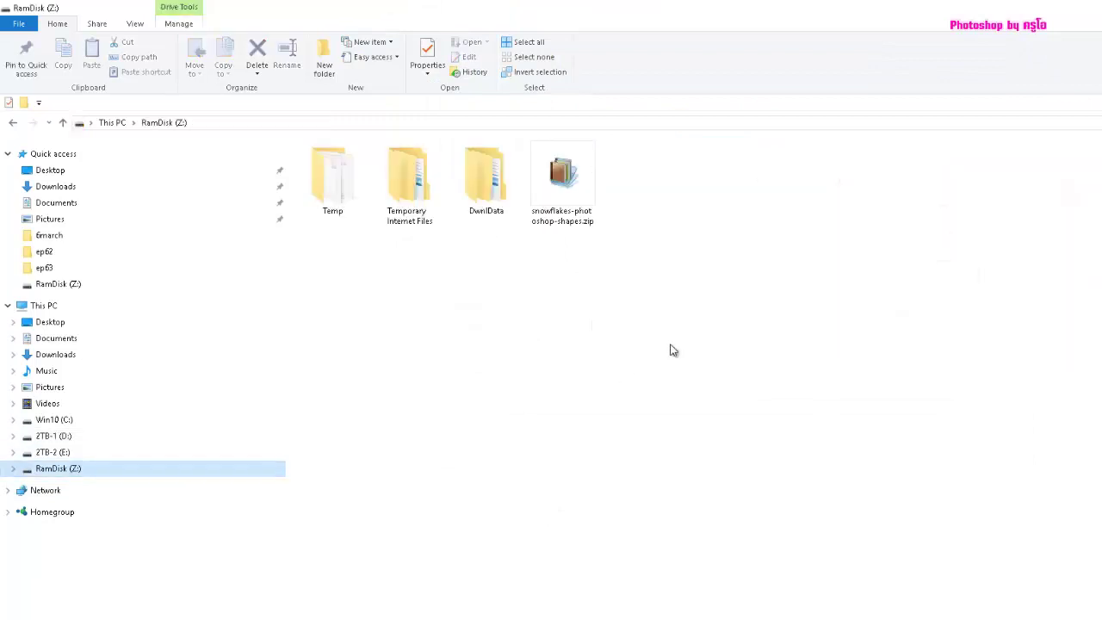
right_click(553, 178)
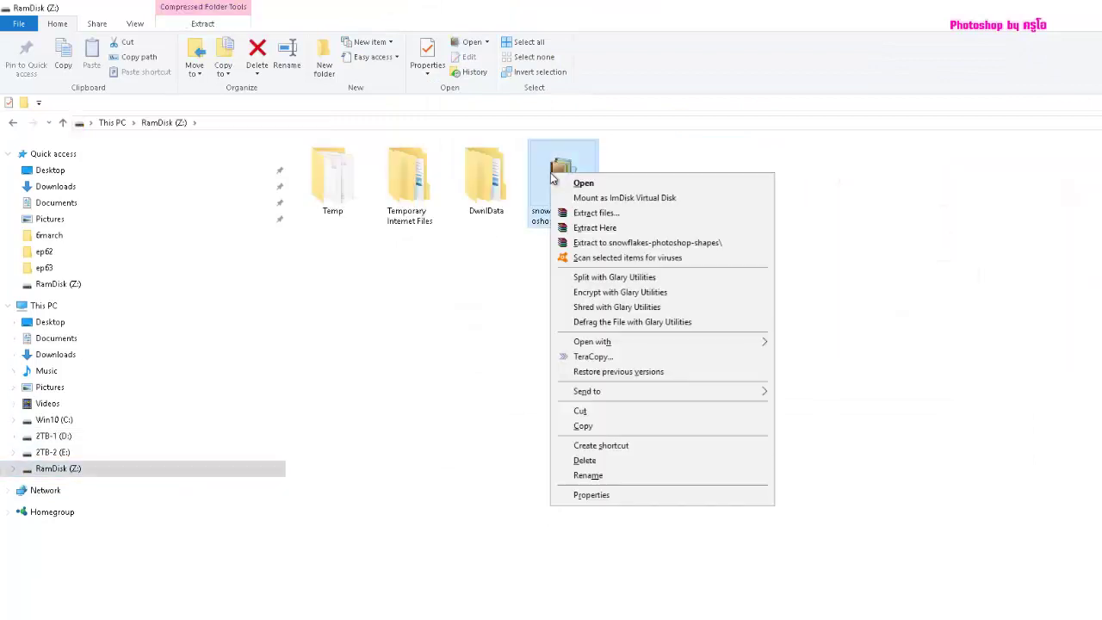
click(1037, 265)
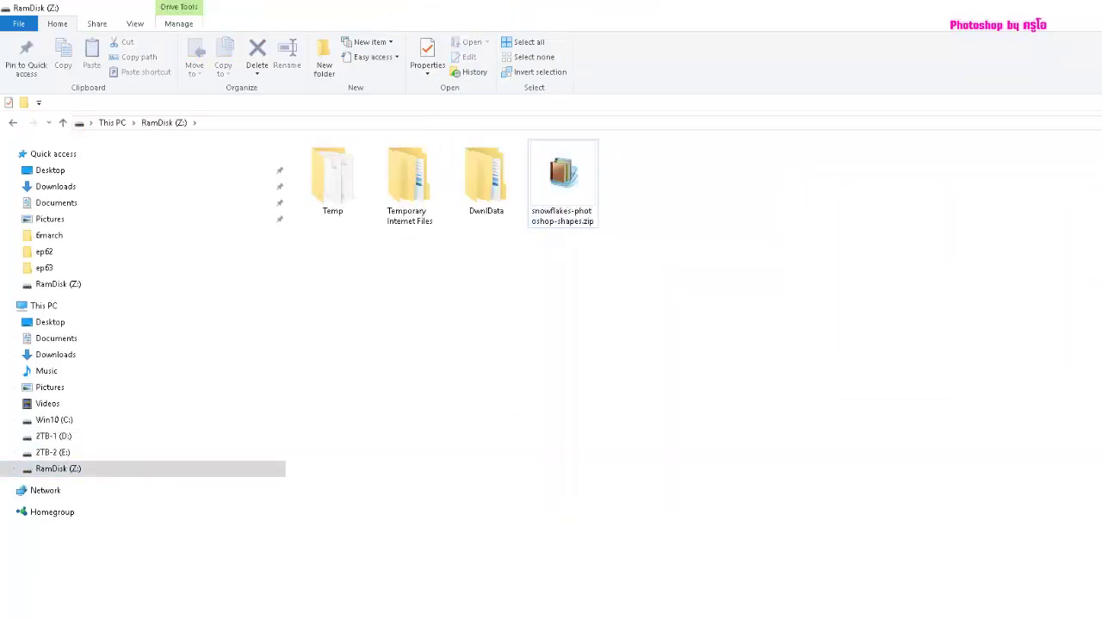
right_click(553, 177)
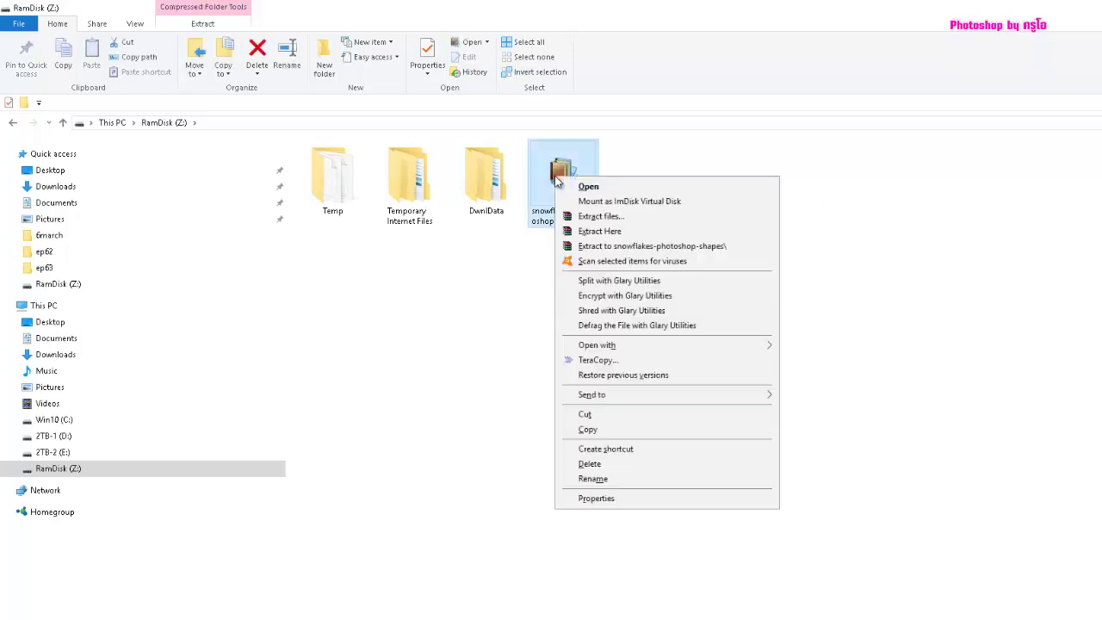
click(602, 233)
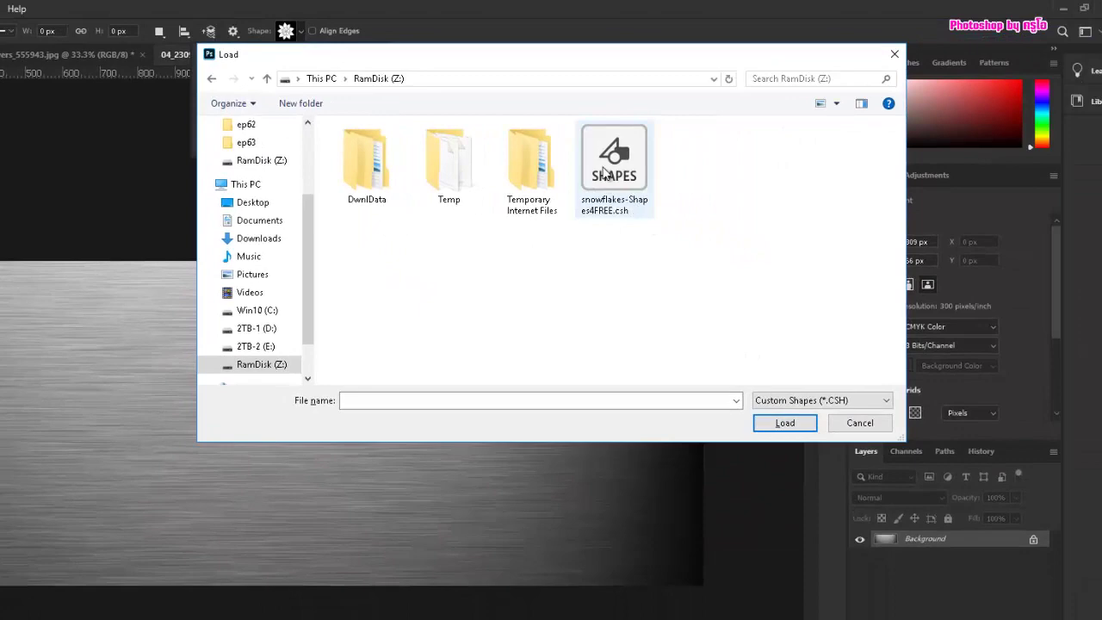
Step: Load the snowflakes-Shapes4FREE.csh shape file into Photoshop
click(611, 159)
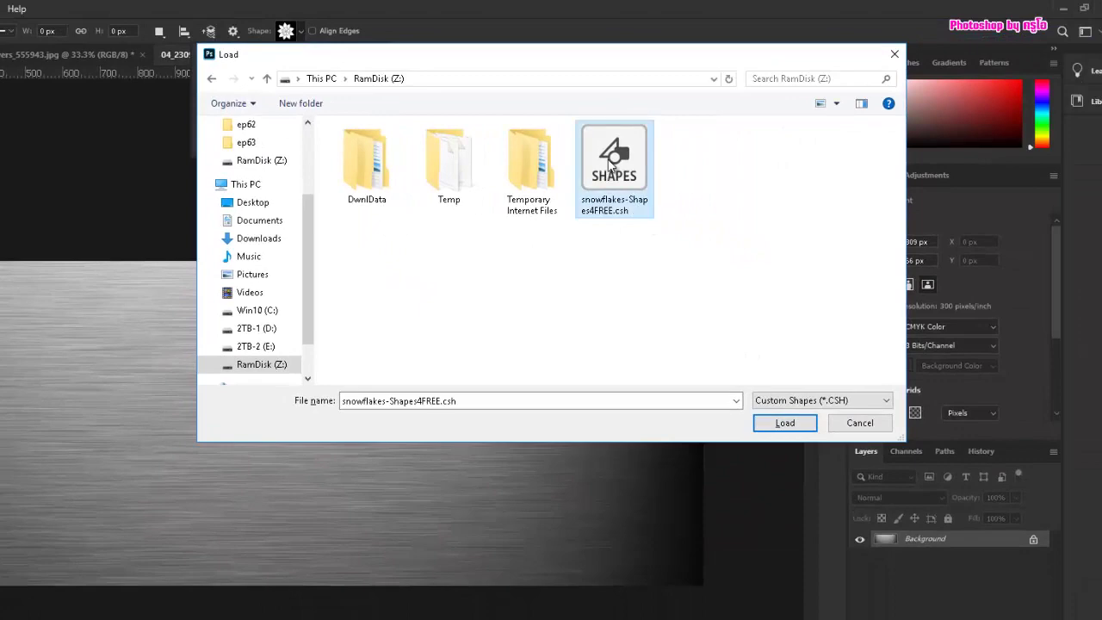
click(774, 426)
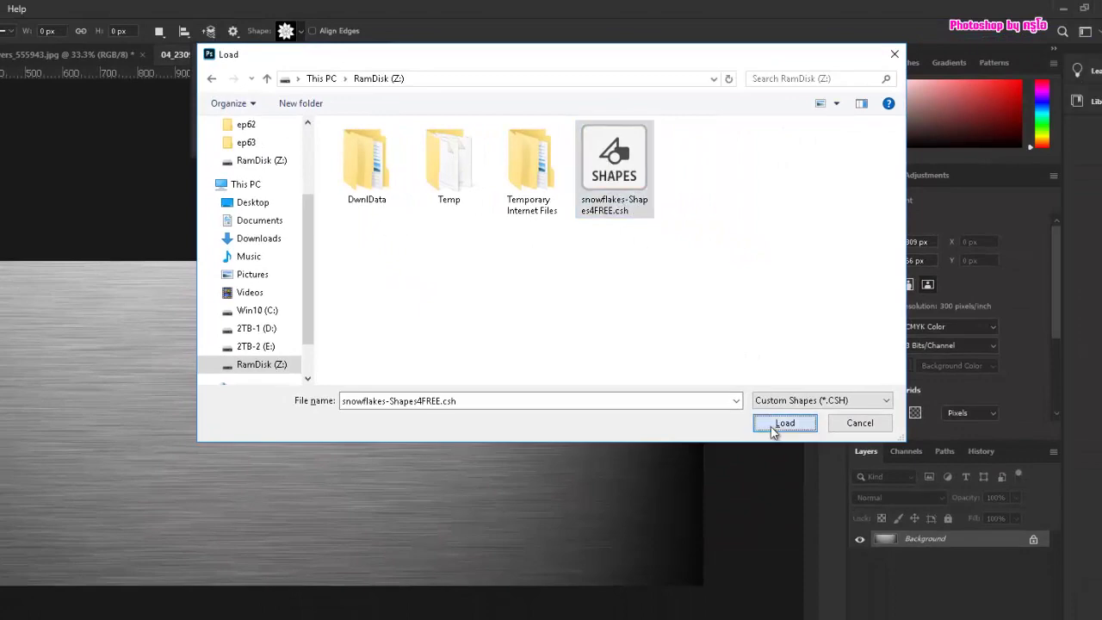
click(774, 431)
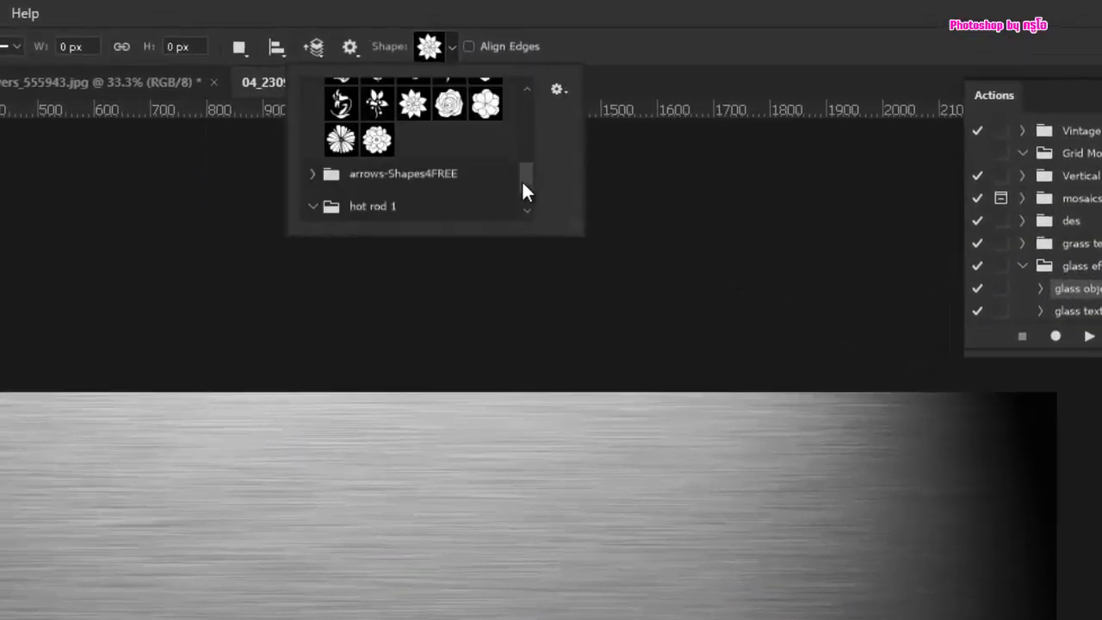
Step: Draw the fourth snowflake shape near the centre of the brushed-metal image
scroll(527, 191, down, 3)
click(344, 228)
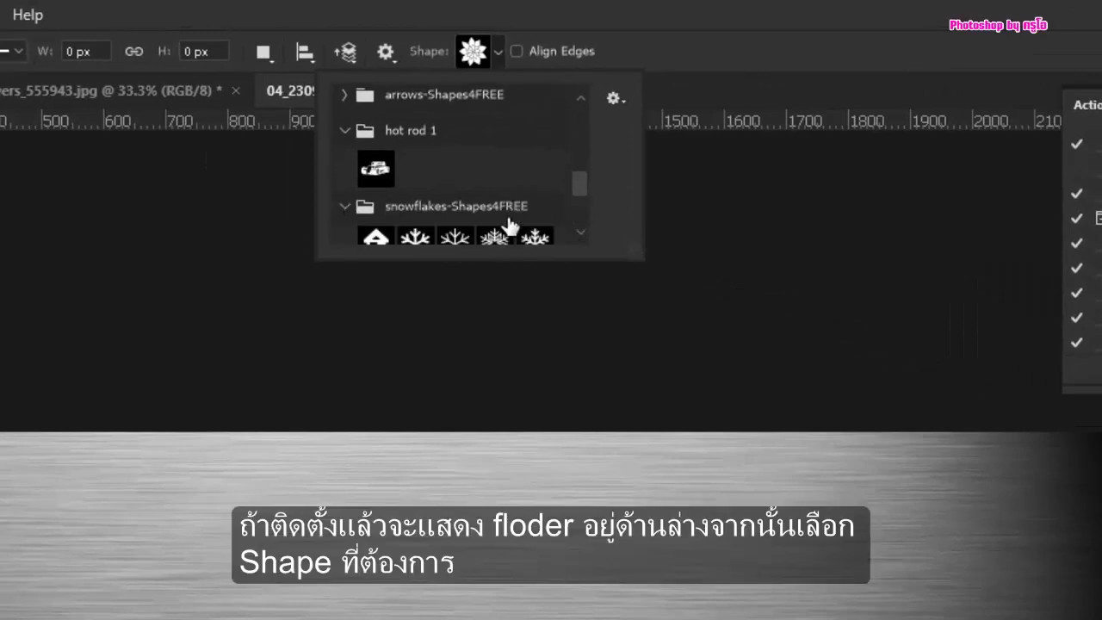
scroll(508, 222, down, 3)
scroll(465, 215, down, 1)
scroll(516, 213, down, 2)
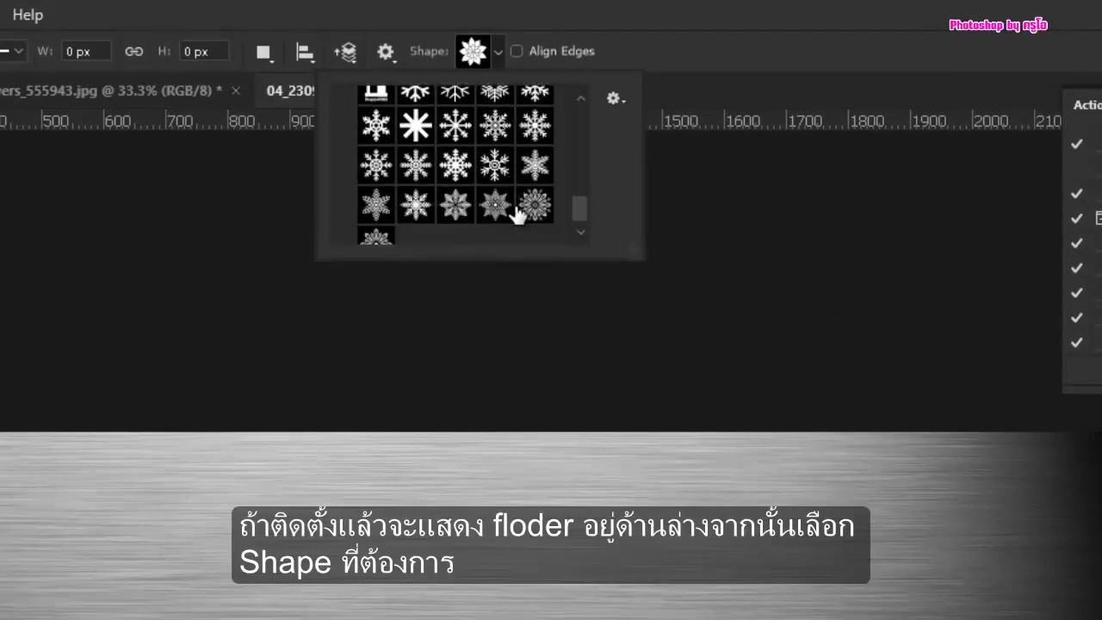
scroll(483, 220, down, 1)
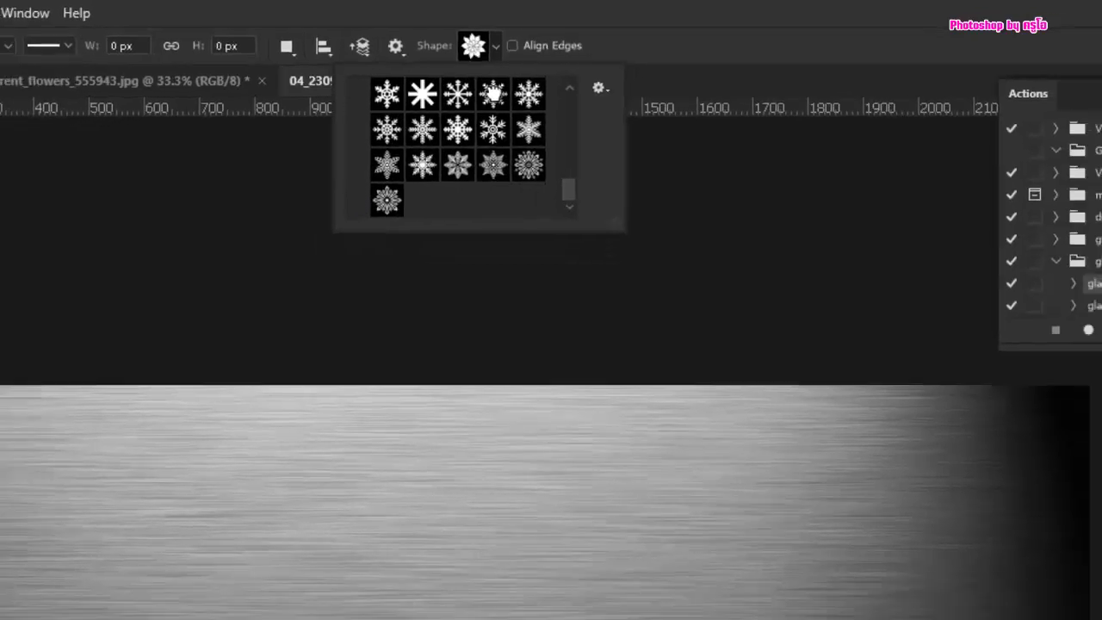
click(494, 93)
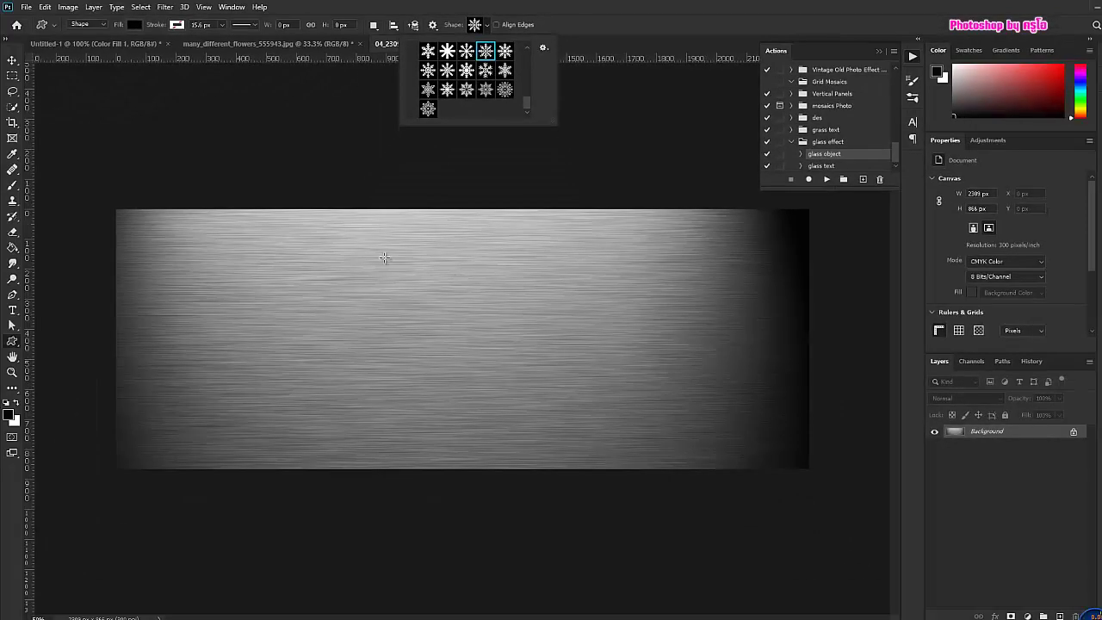
drag(384, 257, 540, 427)
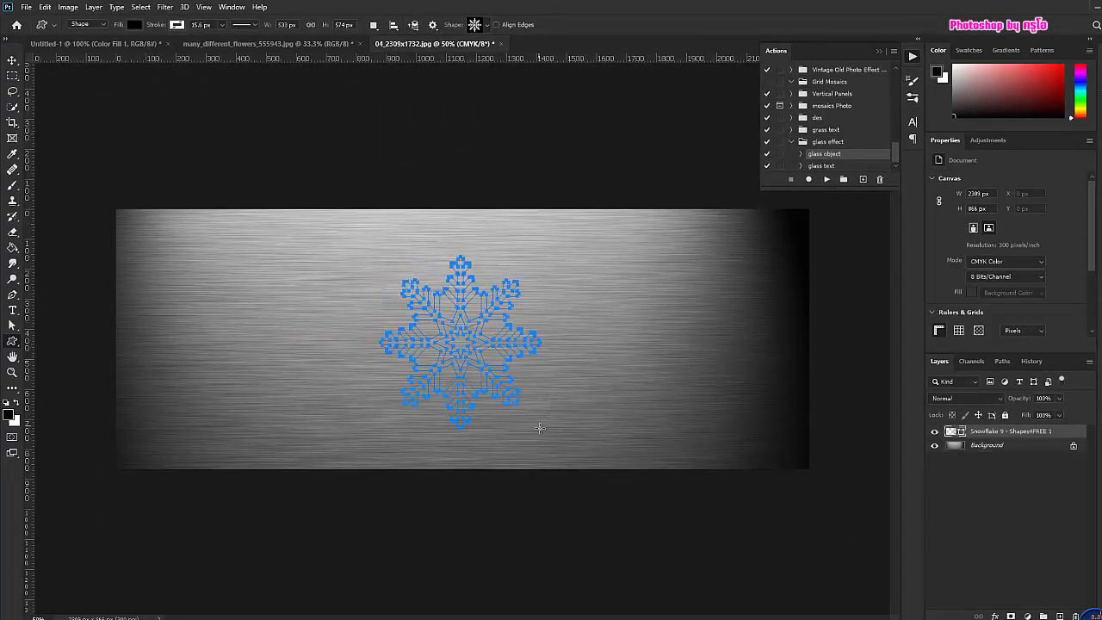
Step: Rename the snowflake shape layer to object
click(16, 61)
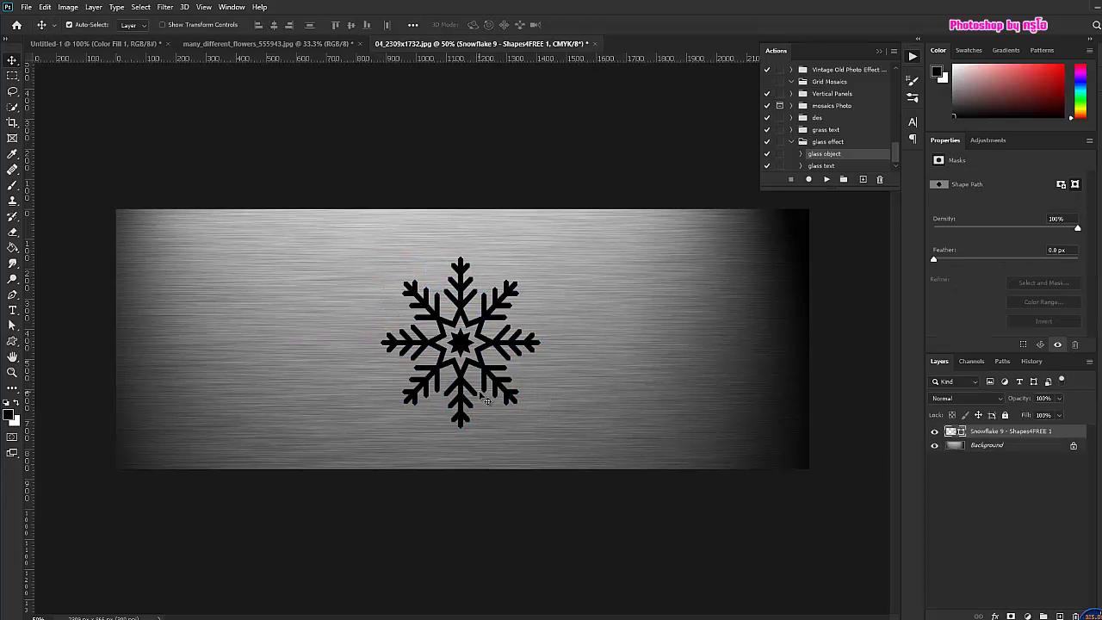
double_click(1027, 432)
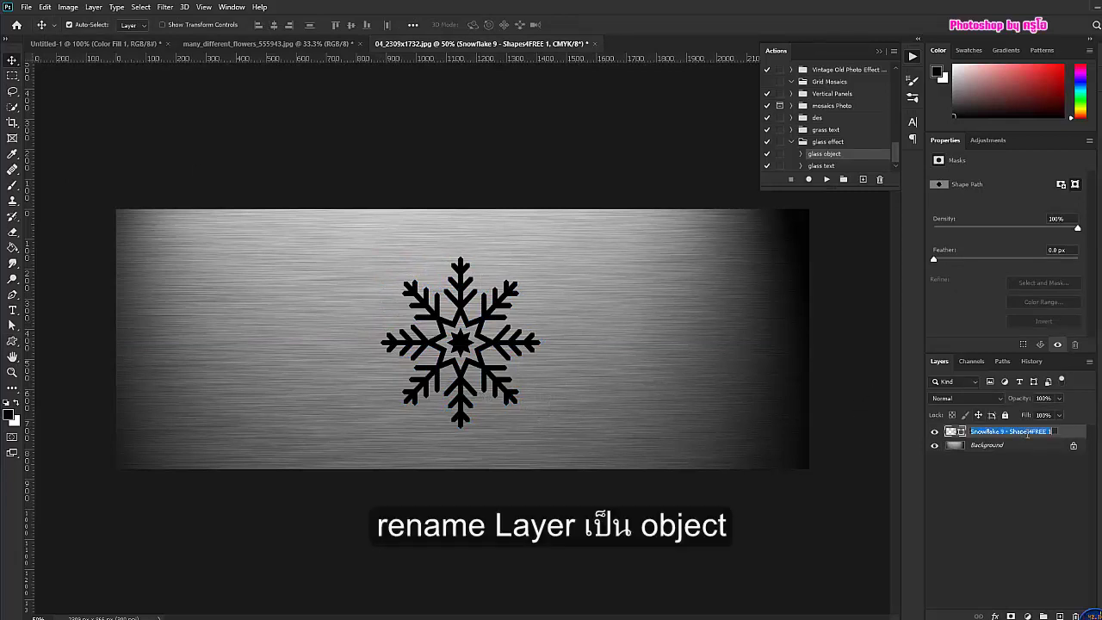
text(object)
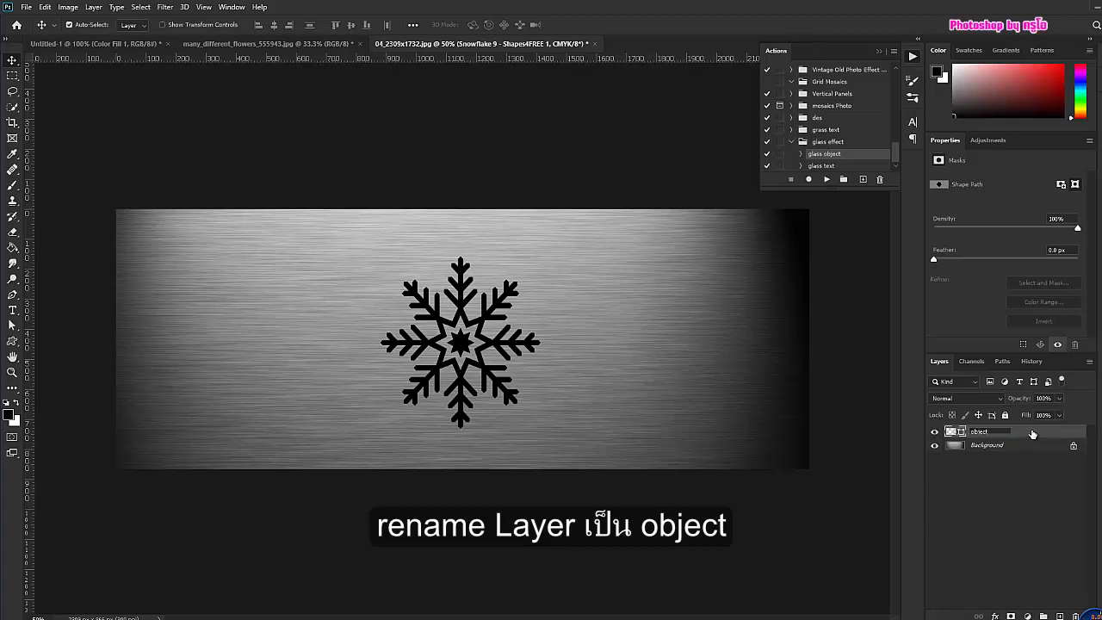
key(Return)
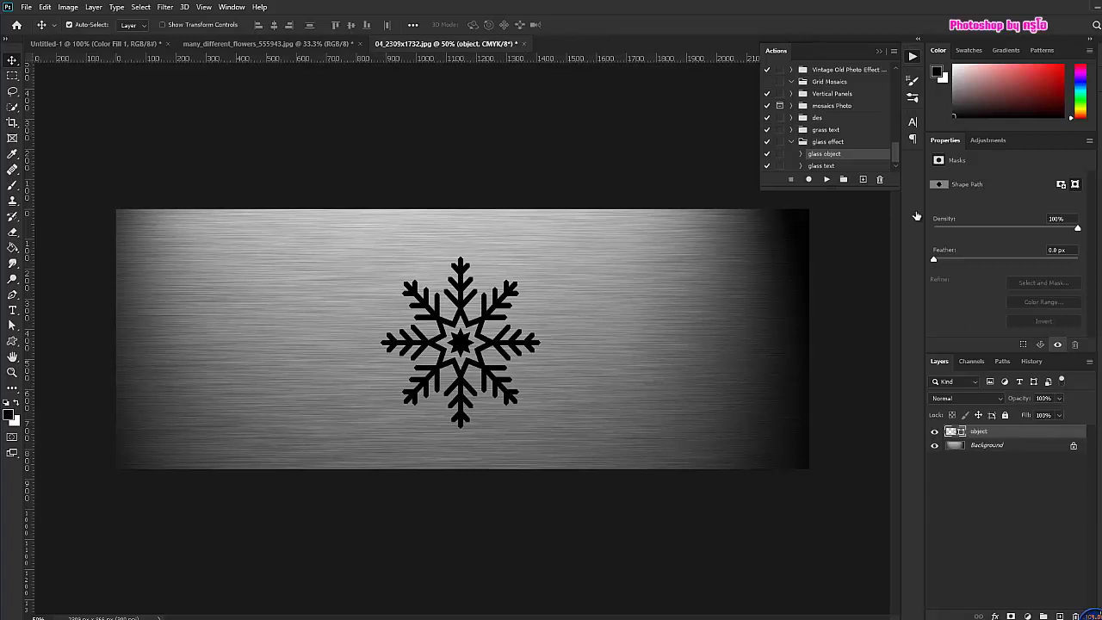
Step: Play the glass object action on the snowflake, then select object copy 2 inside Group 1
click(825, 179)
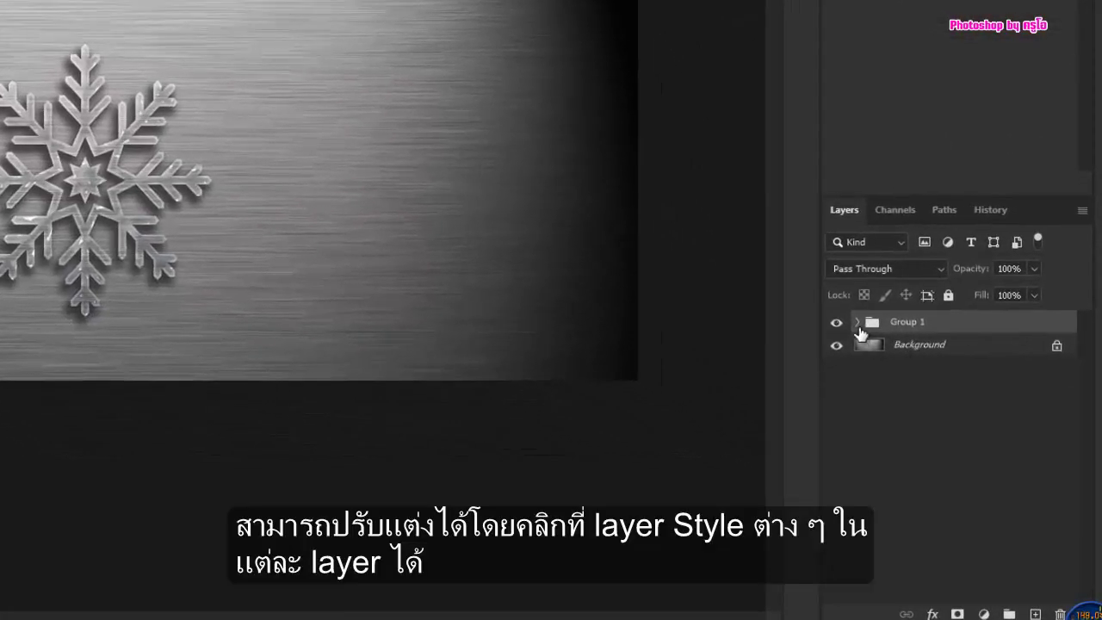
click(858, 323)
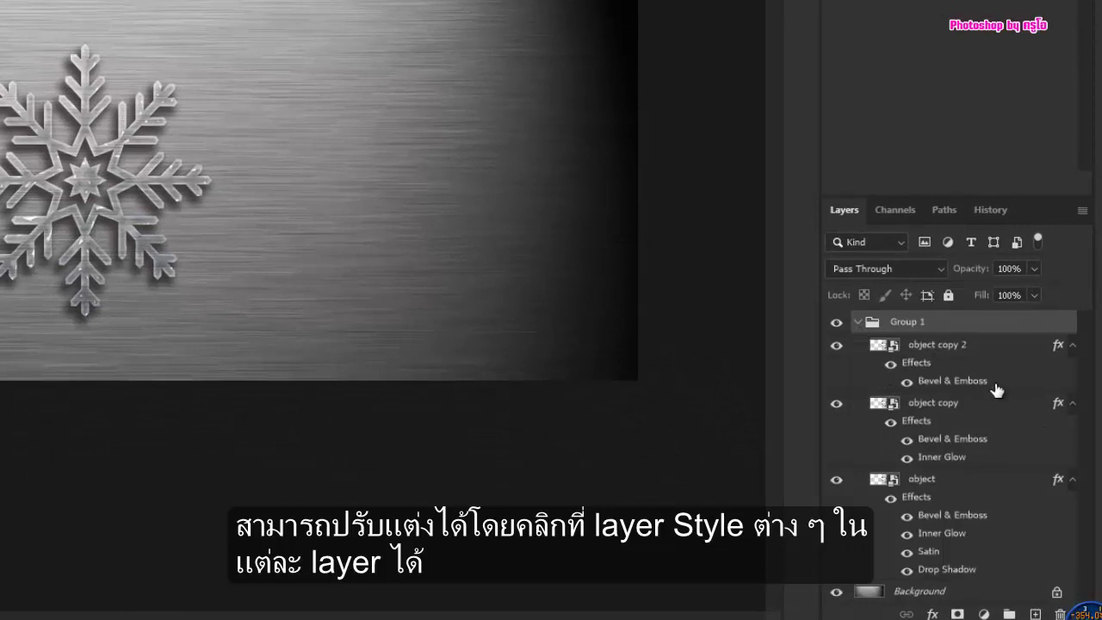
click(969, 385)
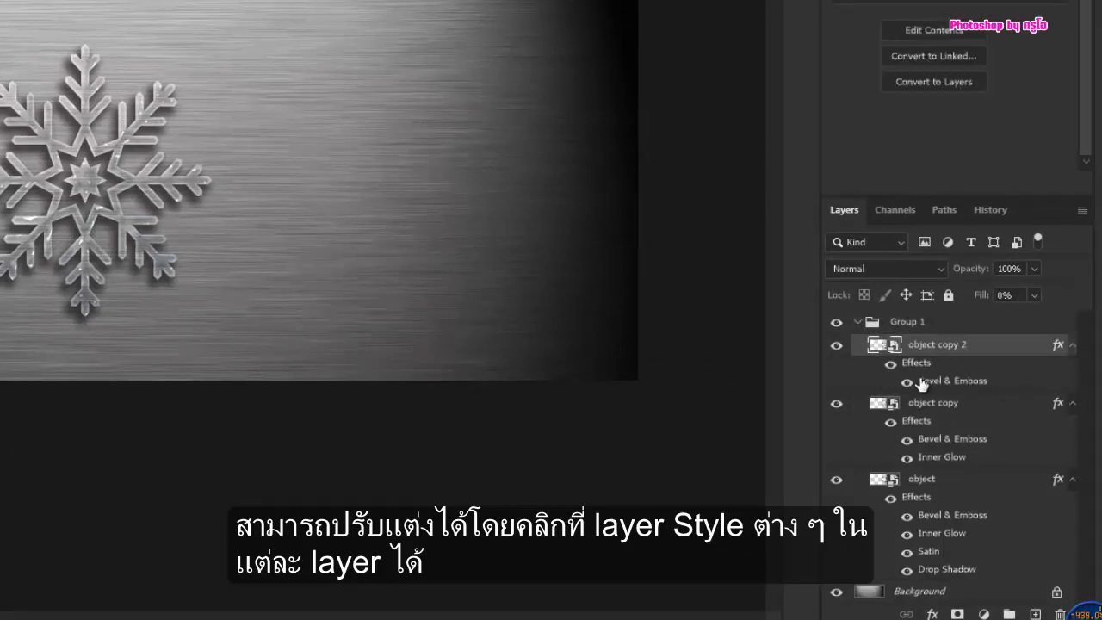
Step: Increase the Bevel & Emboss size on the object copy 2 layer
double_click(944, 386)
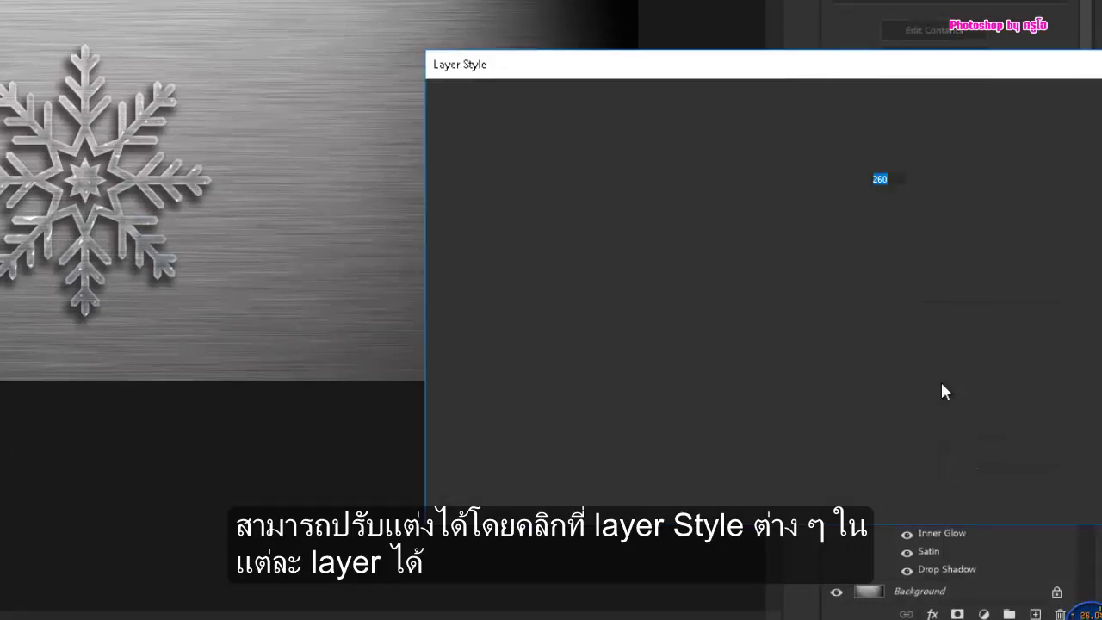
click(529, 181)
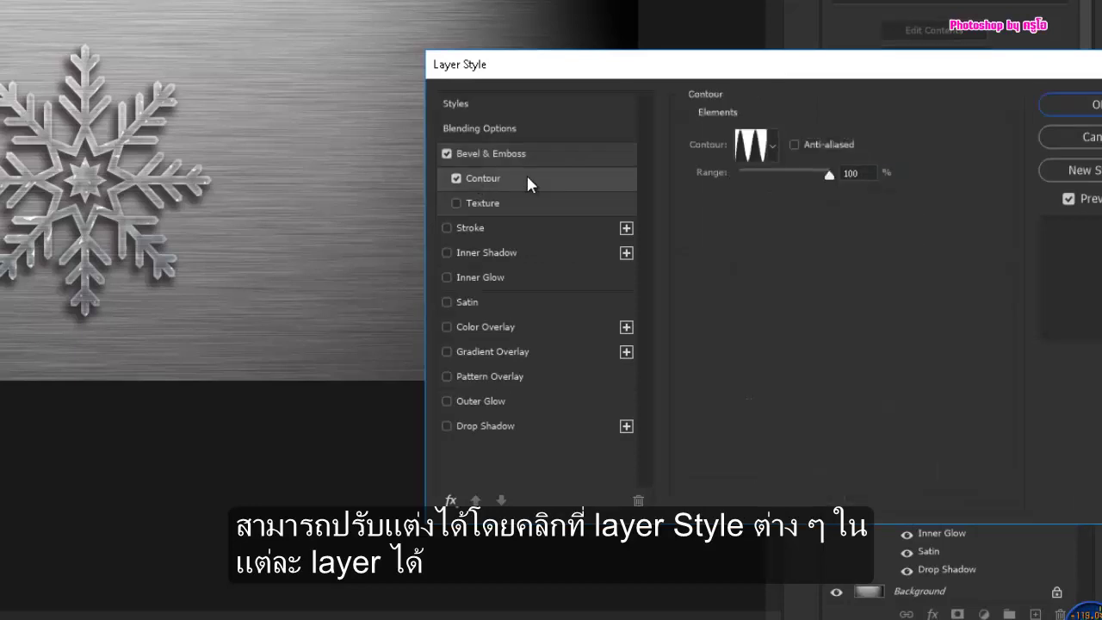
click(548, 159)
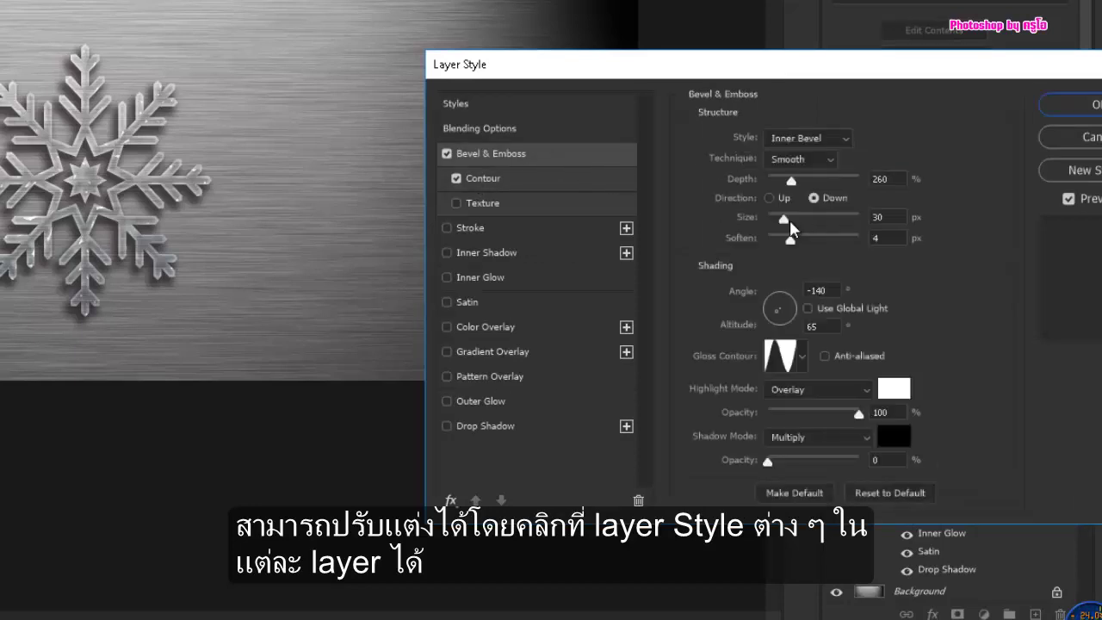
drag(788, 218, 806, 222)
click(803, 239)
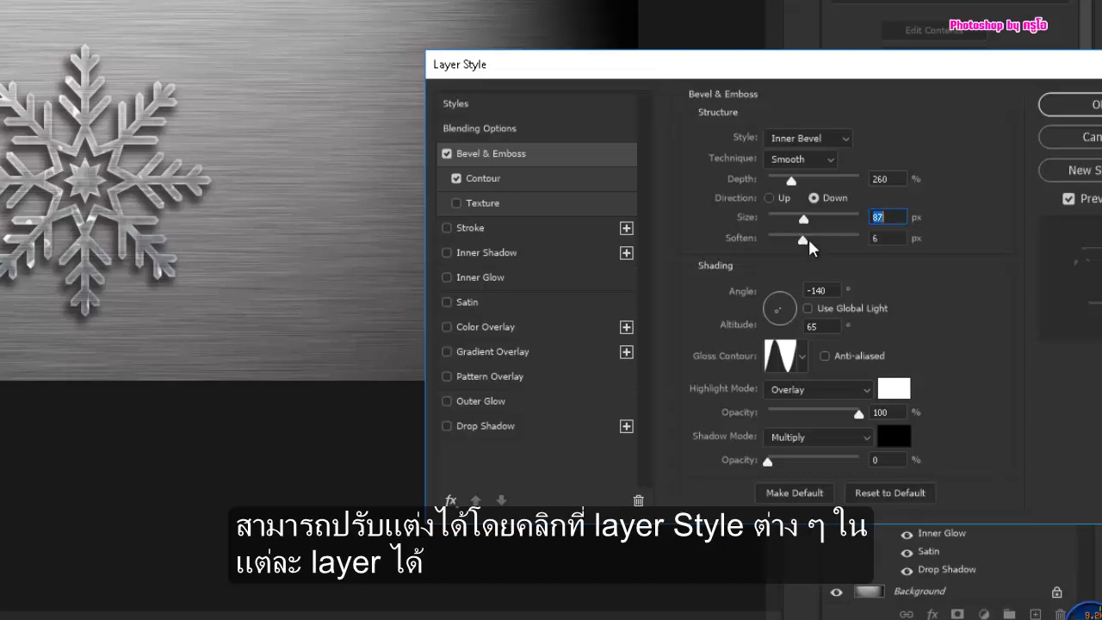
click(1061, 138)
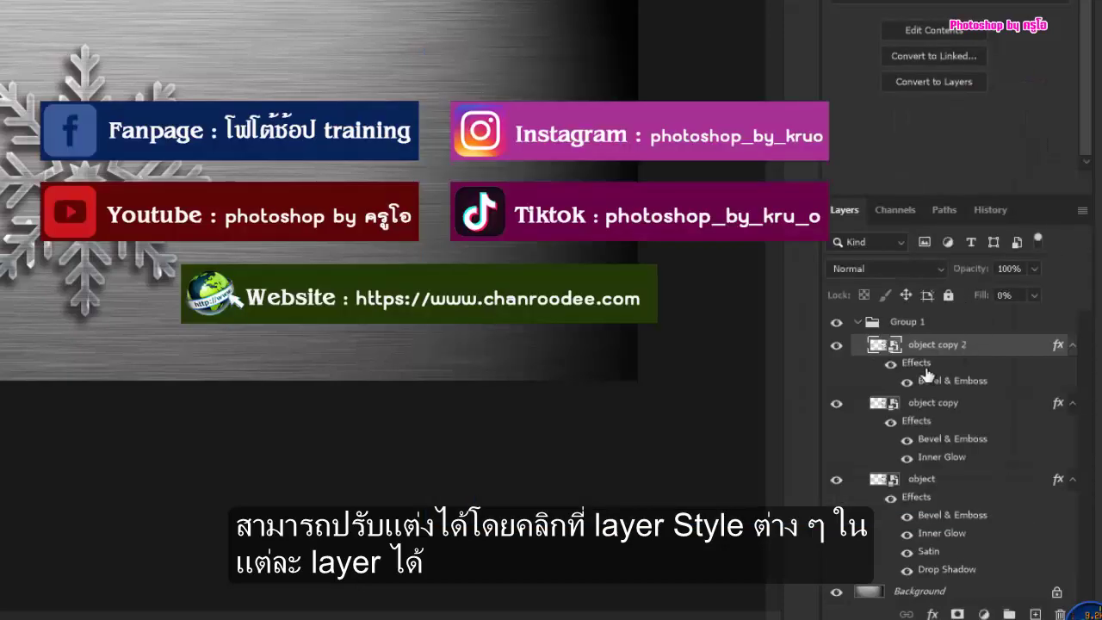
Step: Give object copy an 84 px bevel with 10 px soften and a Softer 27 px inner glow
double_click(920, 439)
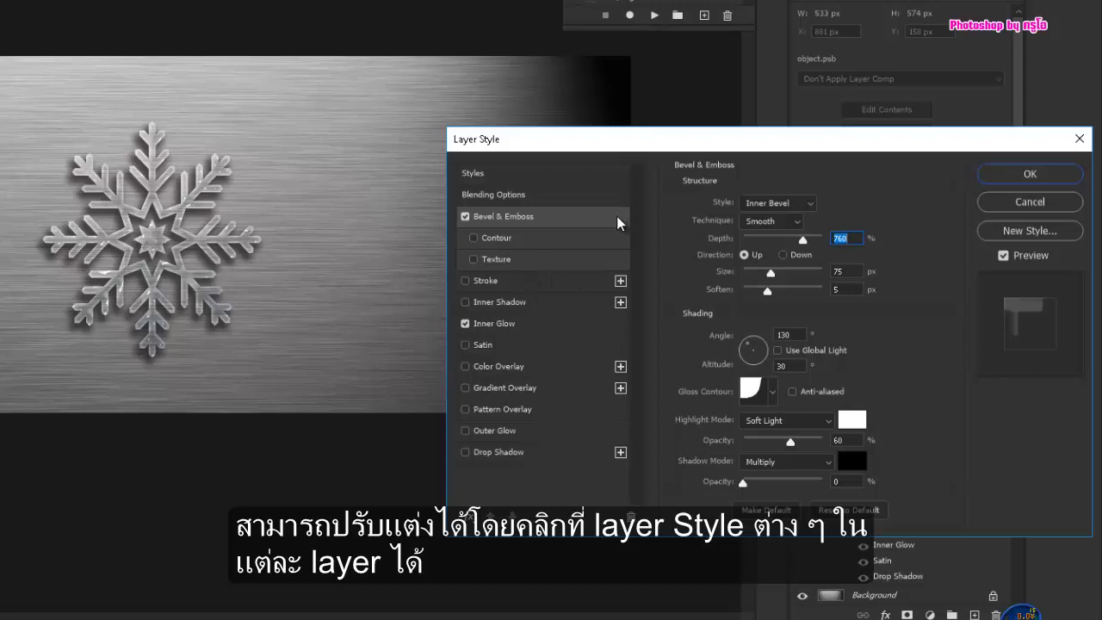
drag(771, 273, 791, 295)
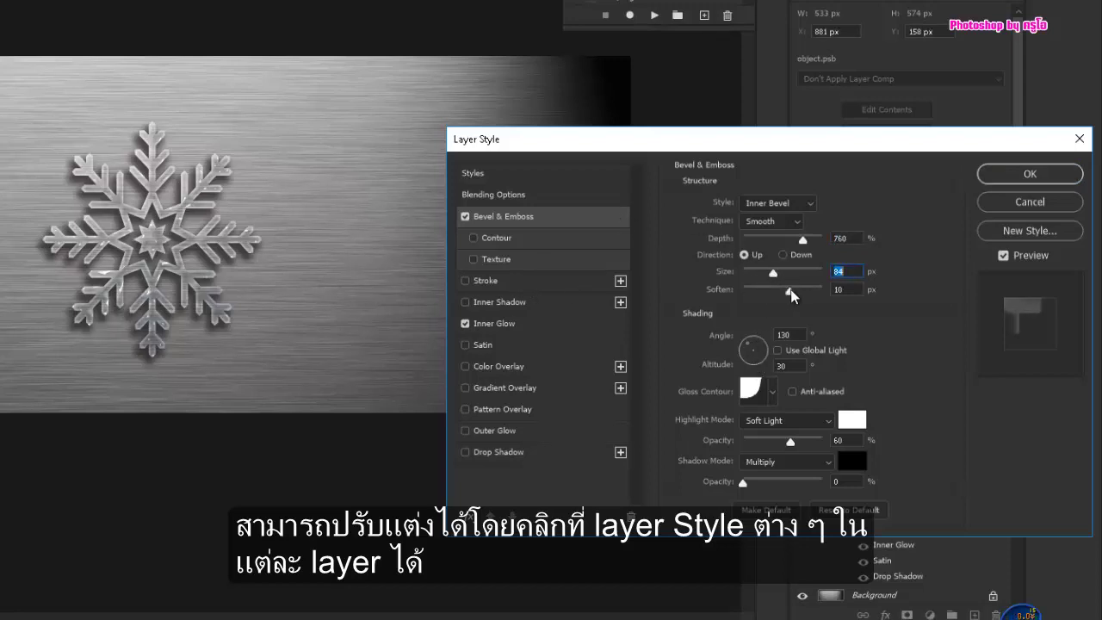
click(502, 324)
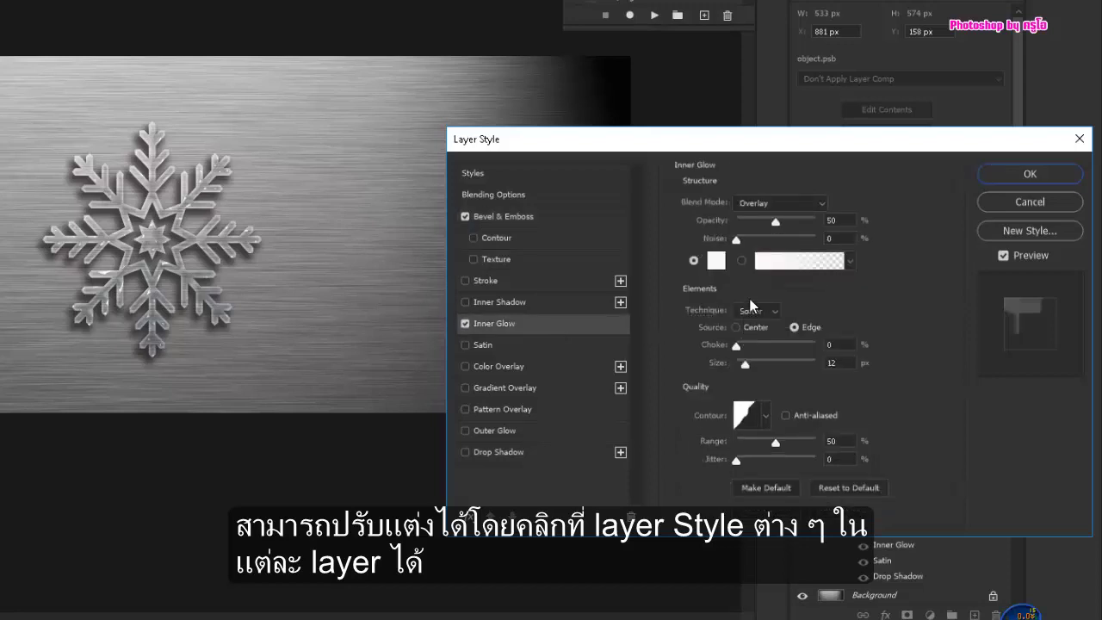
click(758, 349)
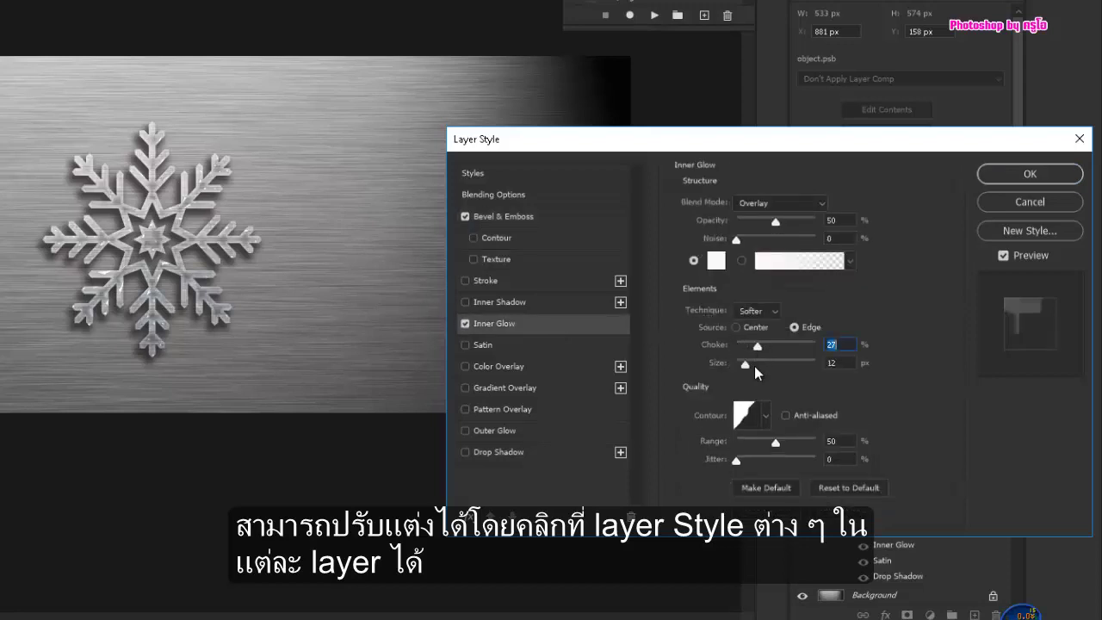
mouse_move(755, 366)
mouse_down()
mouse_move(777, 365)
mouse_move(749, 365)
mouse_move(744, 348)
mouse_up()
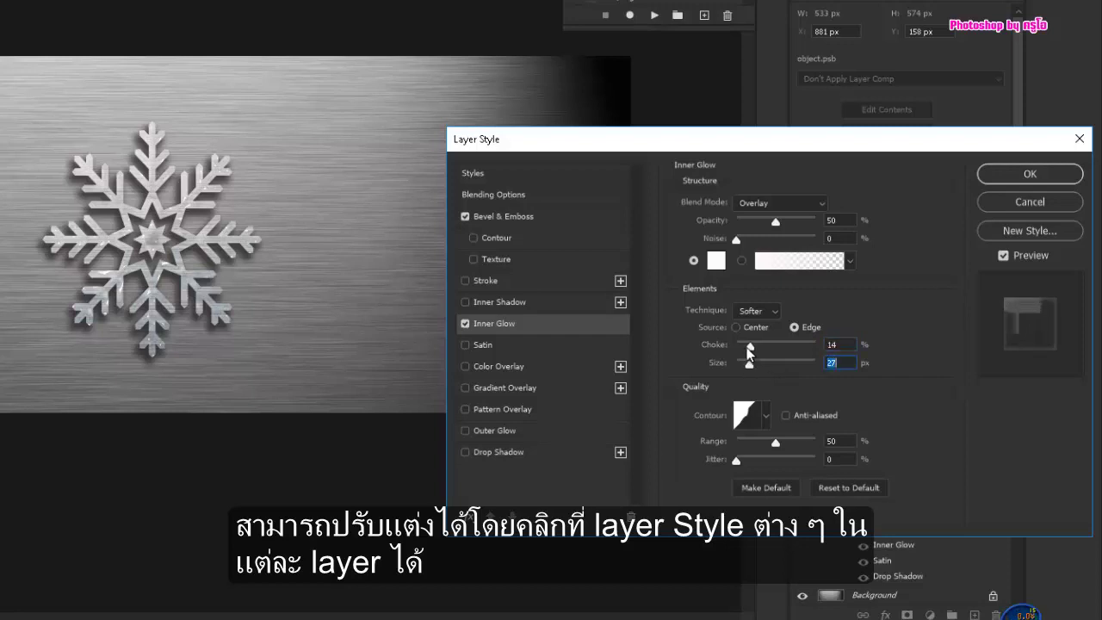
click(1031, 173)
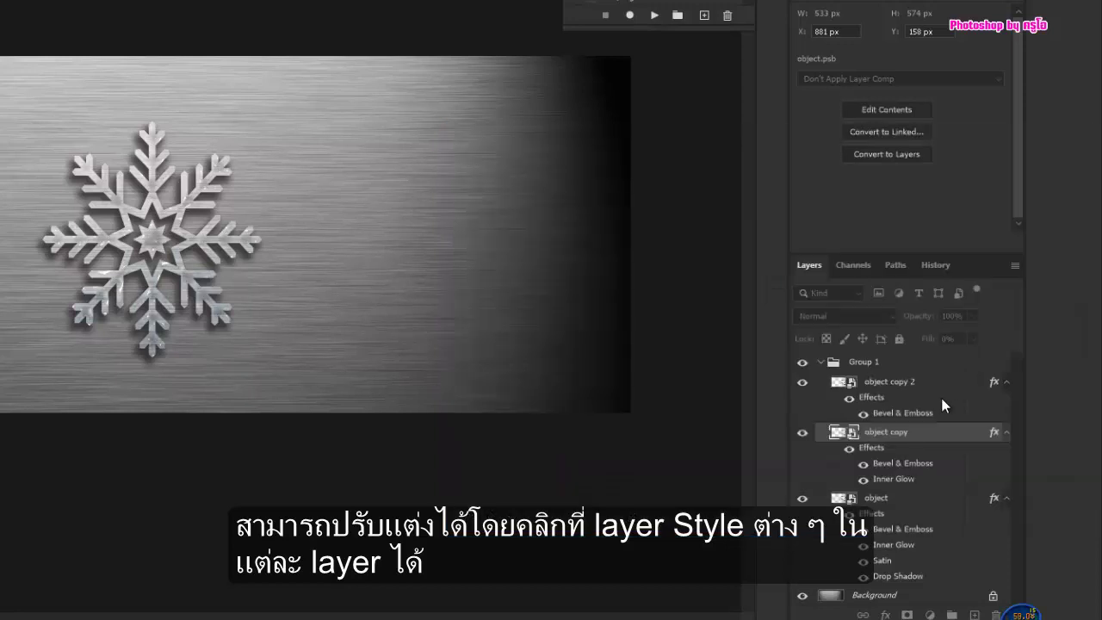
Step: Raise the object layer's bevel depth and size, inner glow choke and size, and satin distance and size
double_click(904, 543)
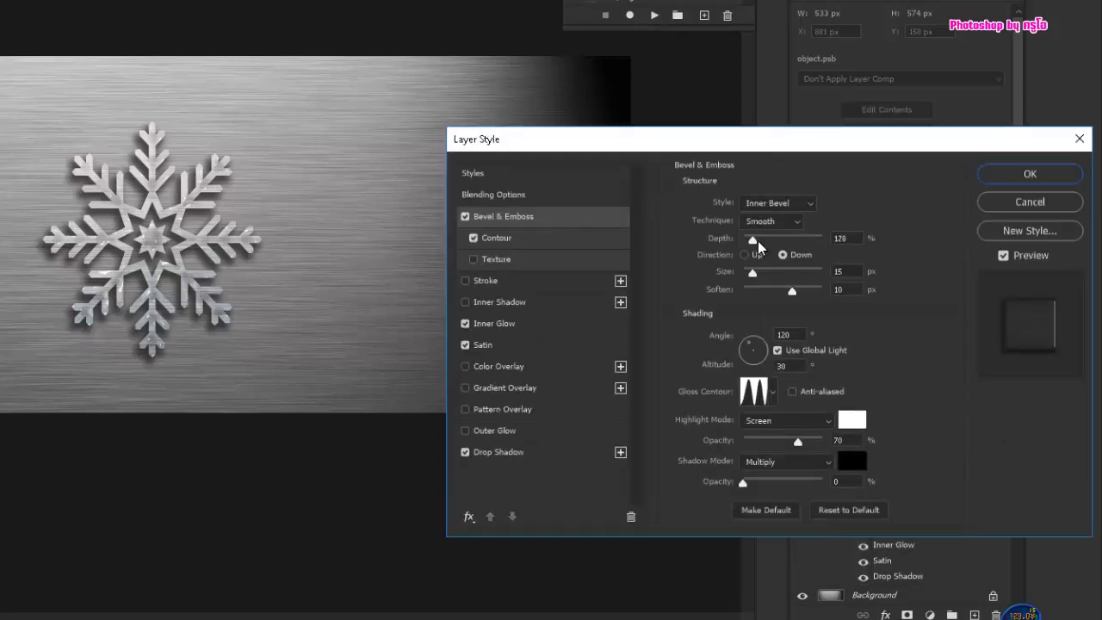
drag(751, 239, 773, 296)
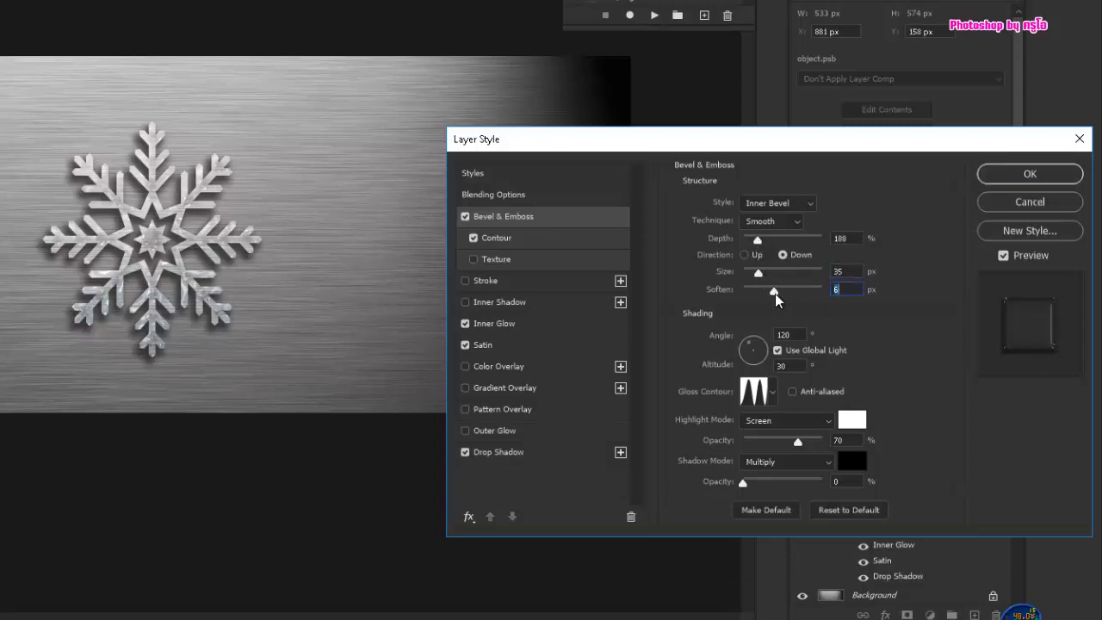
click(537, 323)
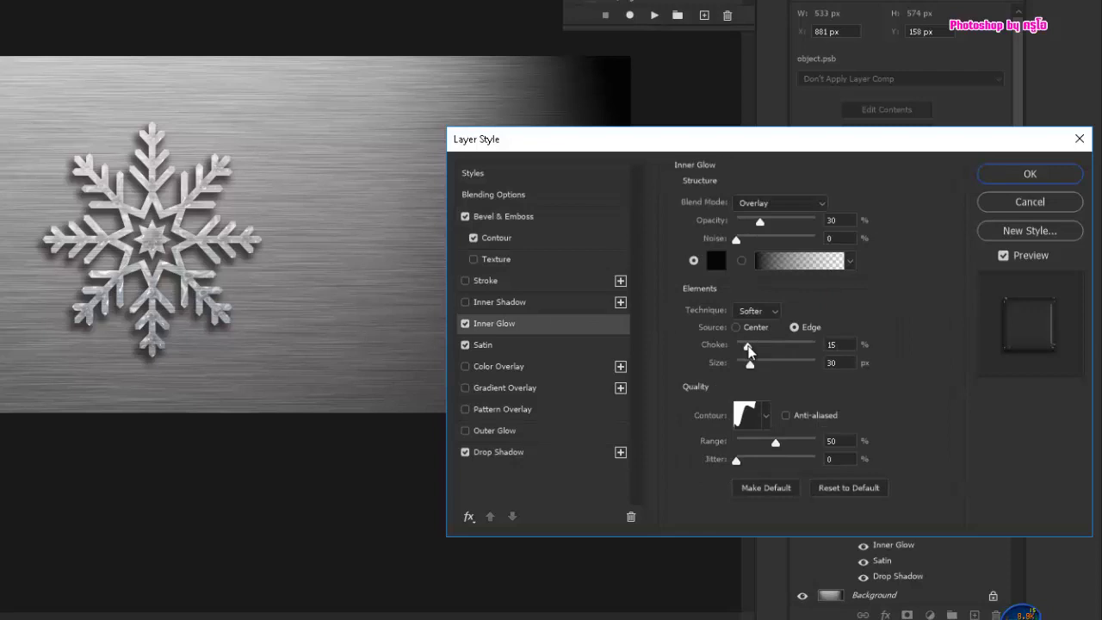
mouse_move(749, 345)
mouse_down()
mouse_move(763, 345)
mouse_move(767, 364)
mouse_up()
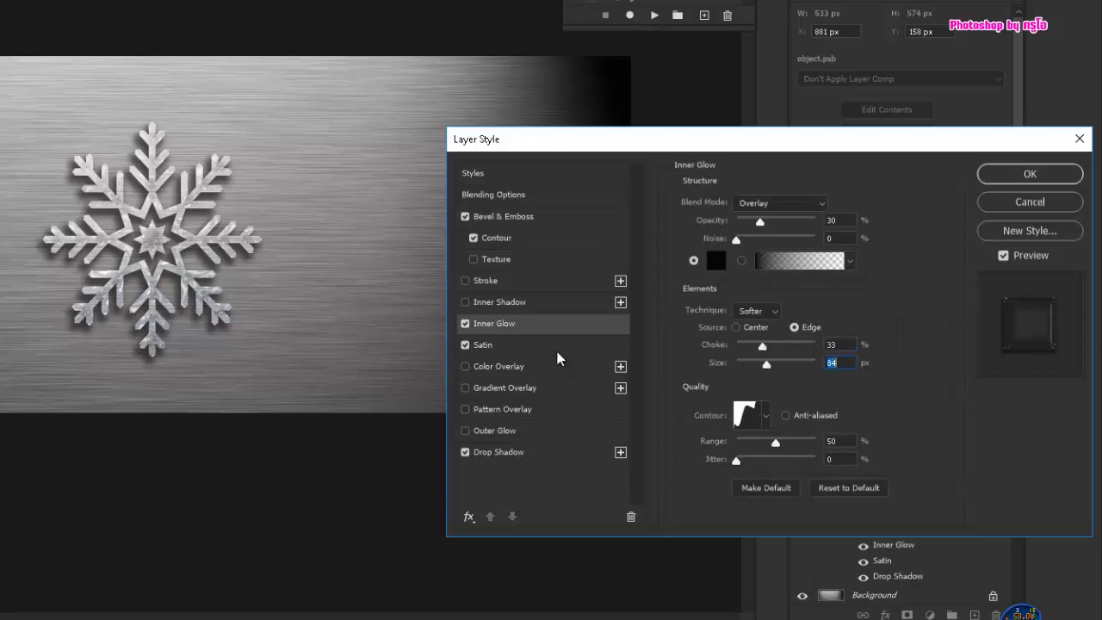
click(557, 353)
drag(780, 280, 767, 303)
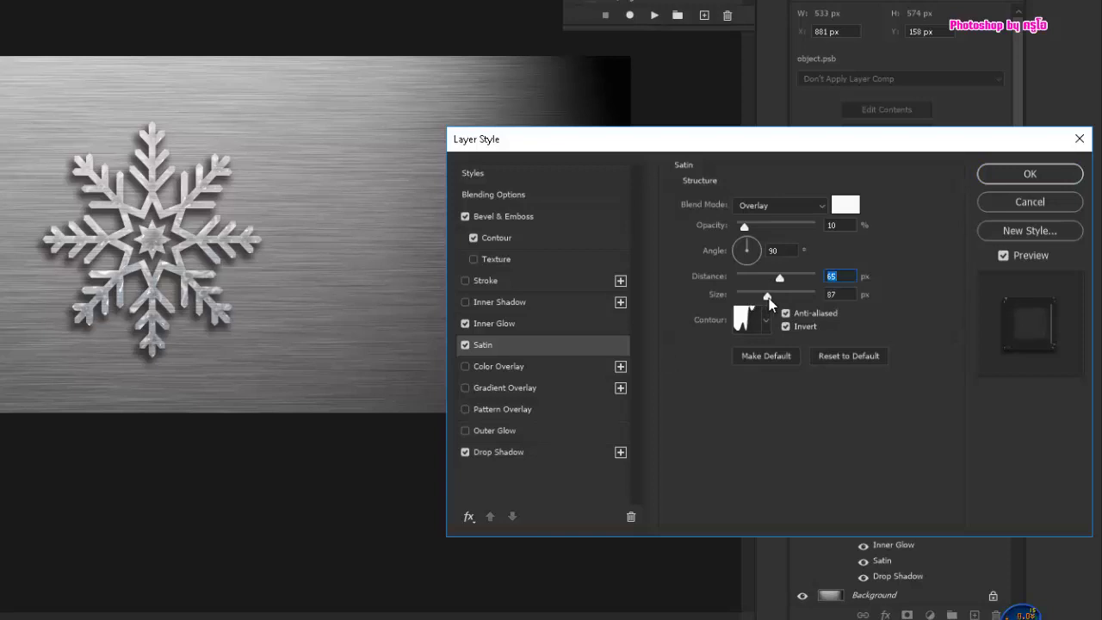
click(1049, 206)
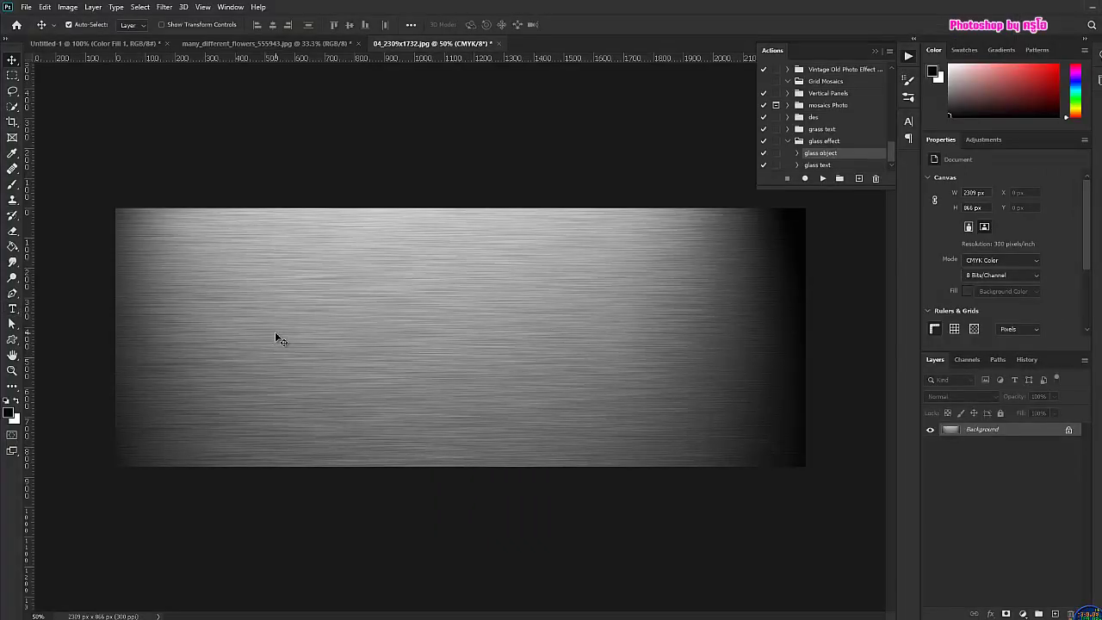
Step: Add a GLASS text layer on the brushed-metal background
click(12, 309)
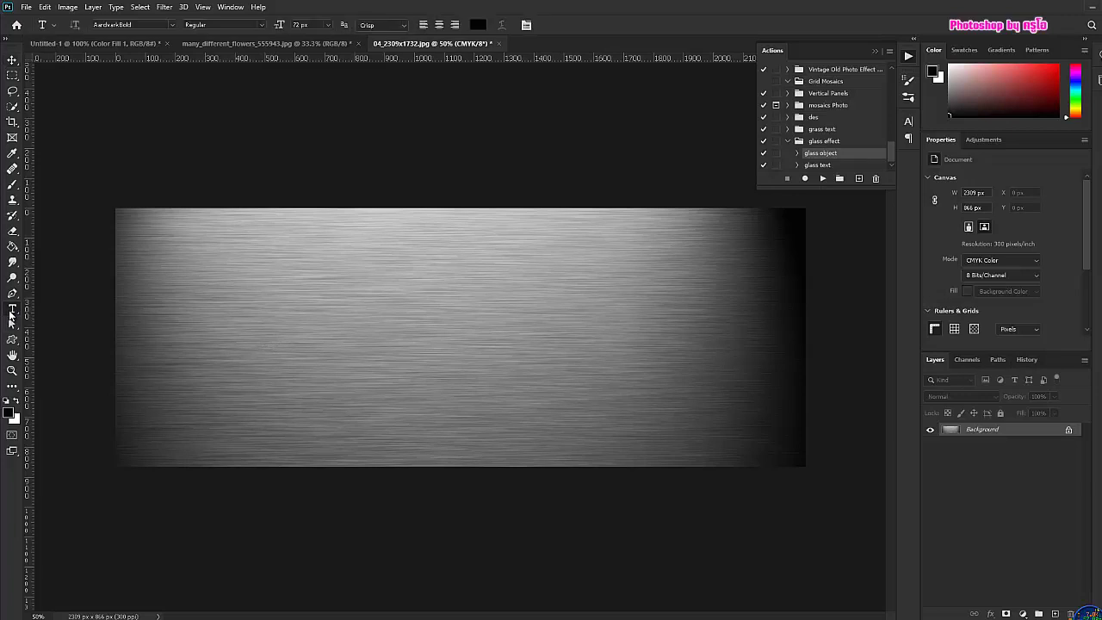
click(261, 347)
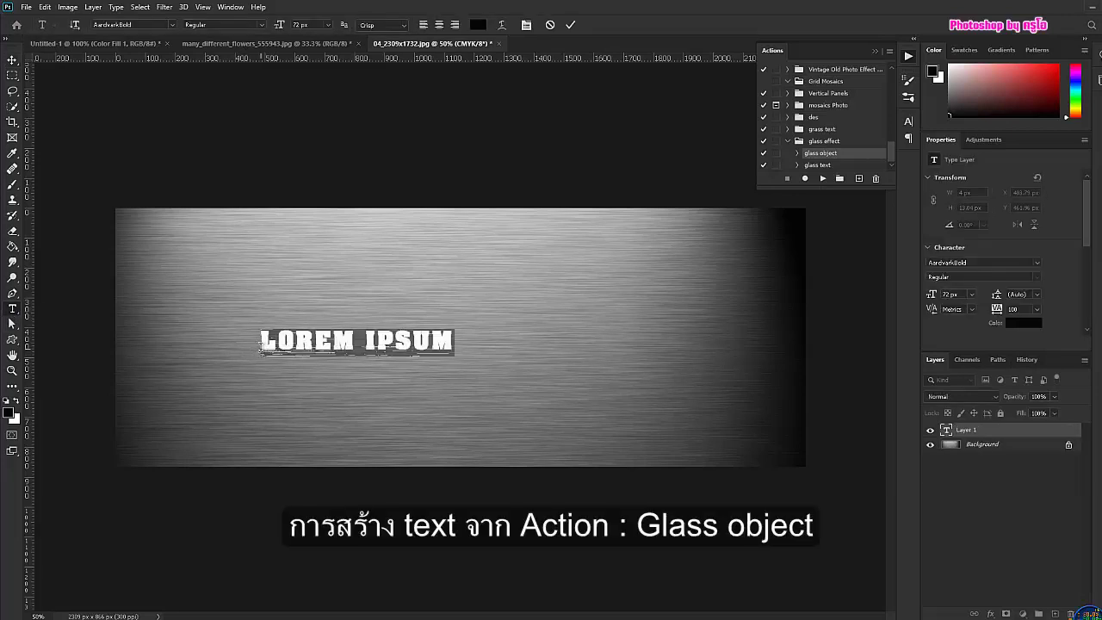
text(G)
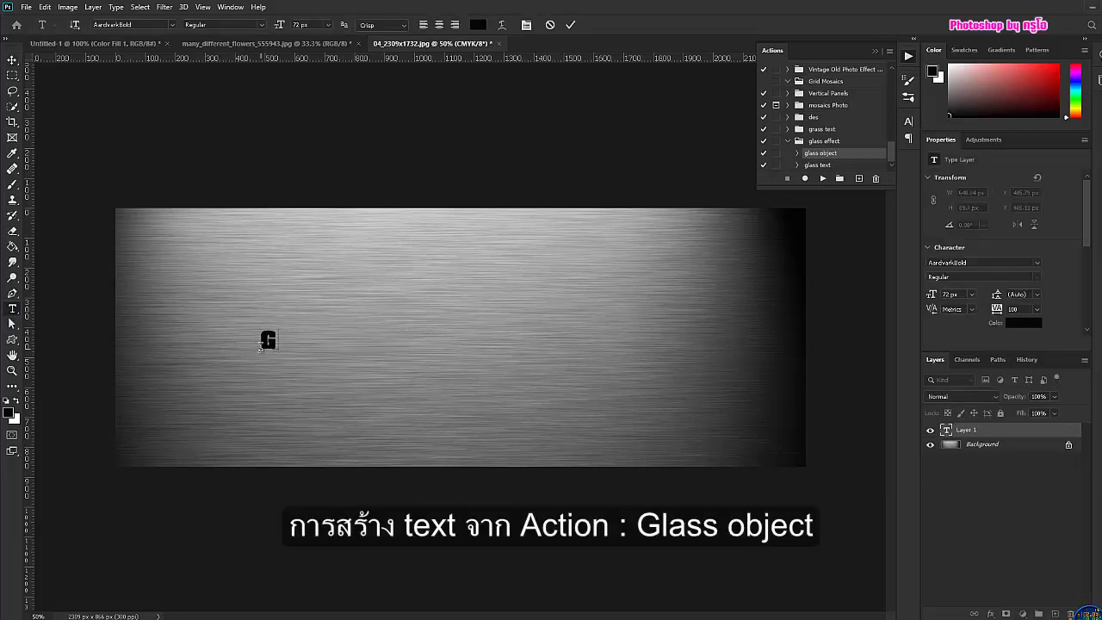
text(LASS)
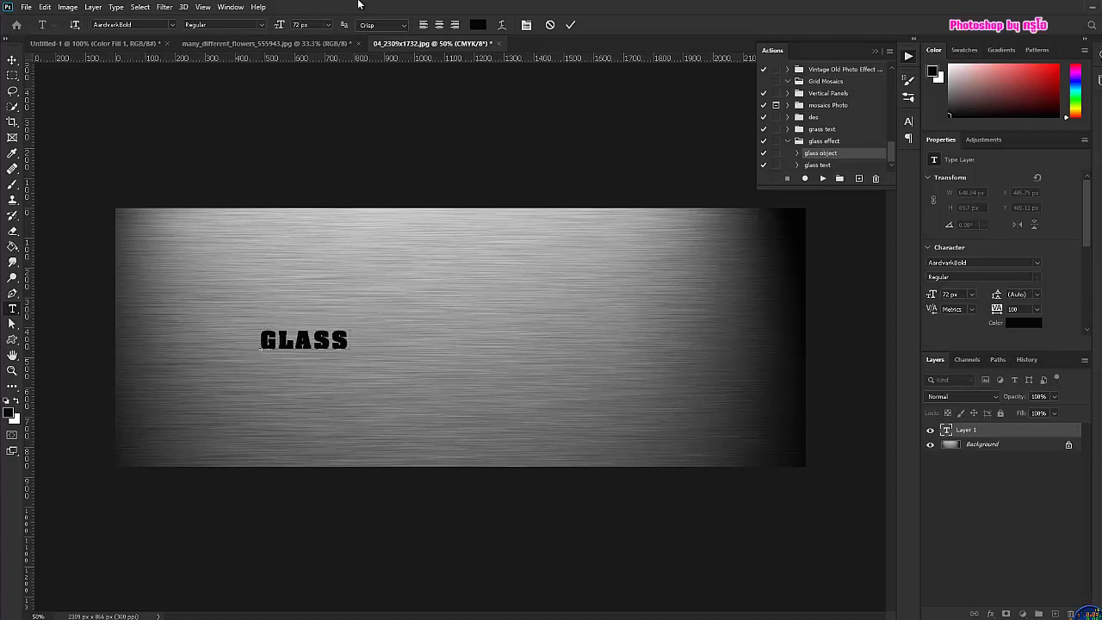
click(575, 24)
click(13, 59)
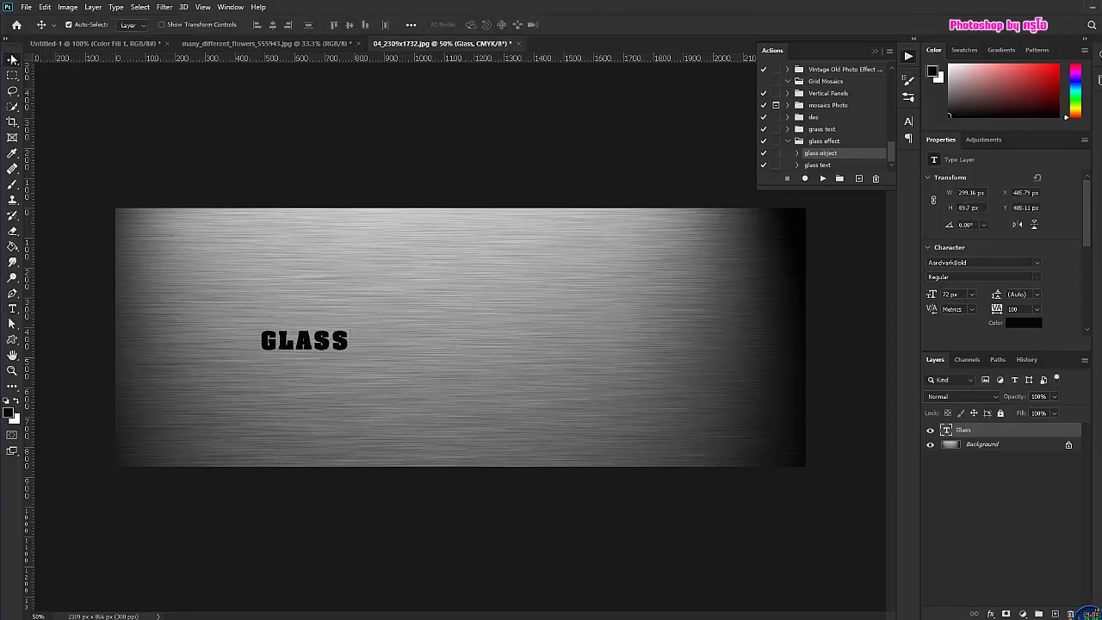
Step: Scale the GLASS text up and centre it on the background
key(ctrl+t)
mouse_move(353, 354)
mouse_down()
mouse_move(488, 411)
mouse_move(793, 483)
mouse_up()
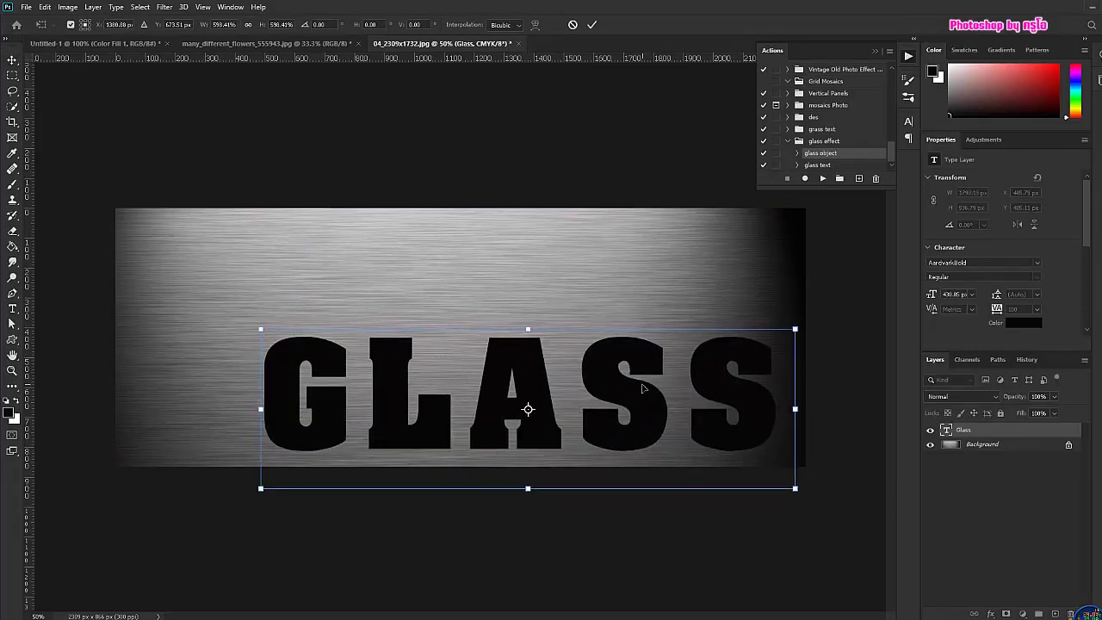
drag(645, 386, 583, 301)
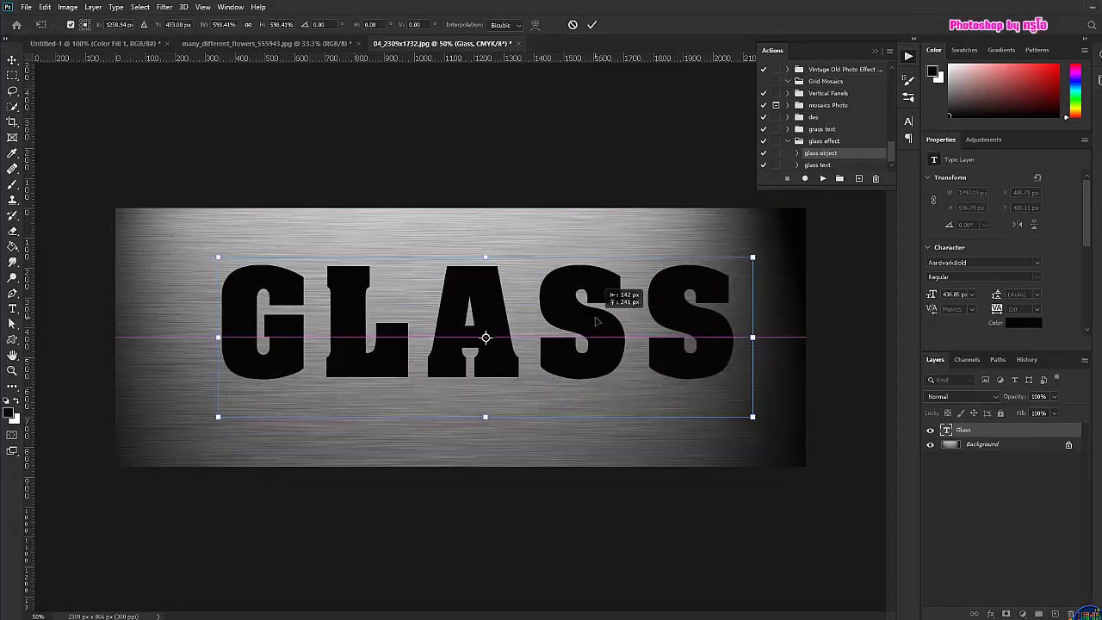
click(593, 24)
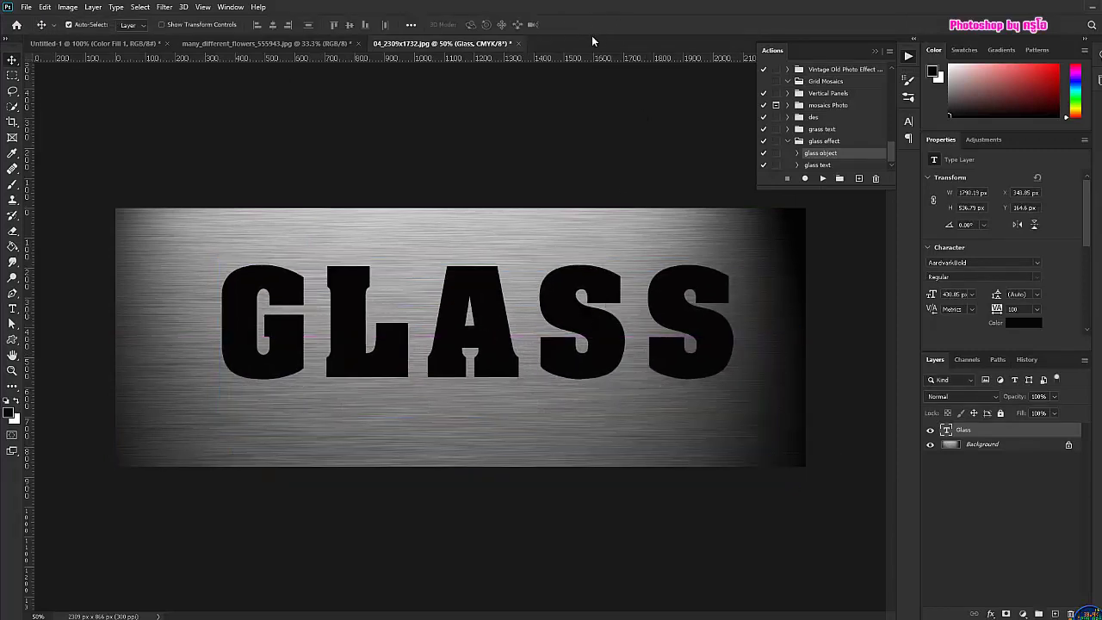
Step: Rasterize the Glass text layer, rename it object, and play the glass object action
right_click(996, 431)
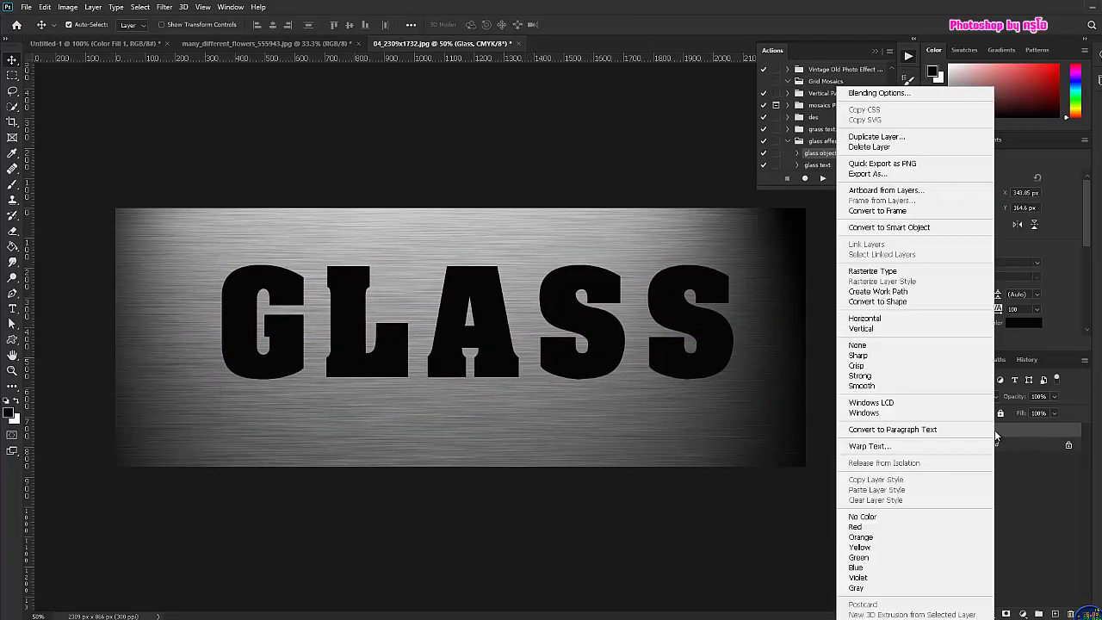
click(887, 274)
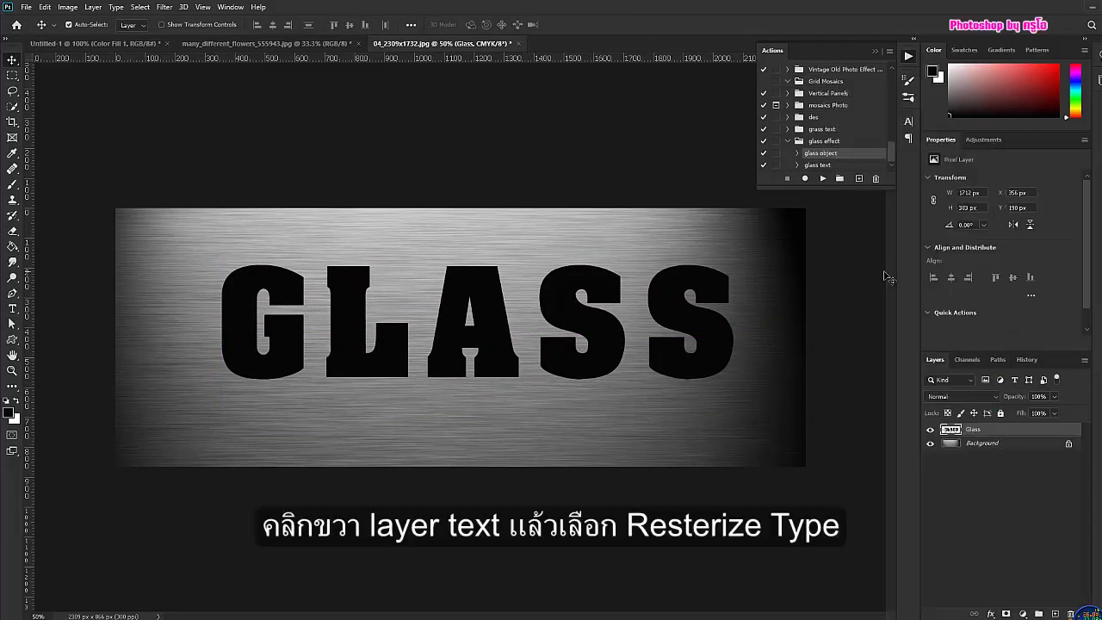
double_click(976, 430)
text(object)
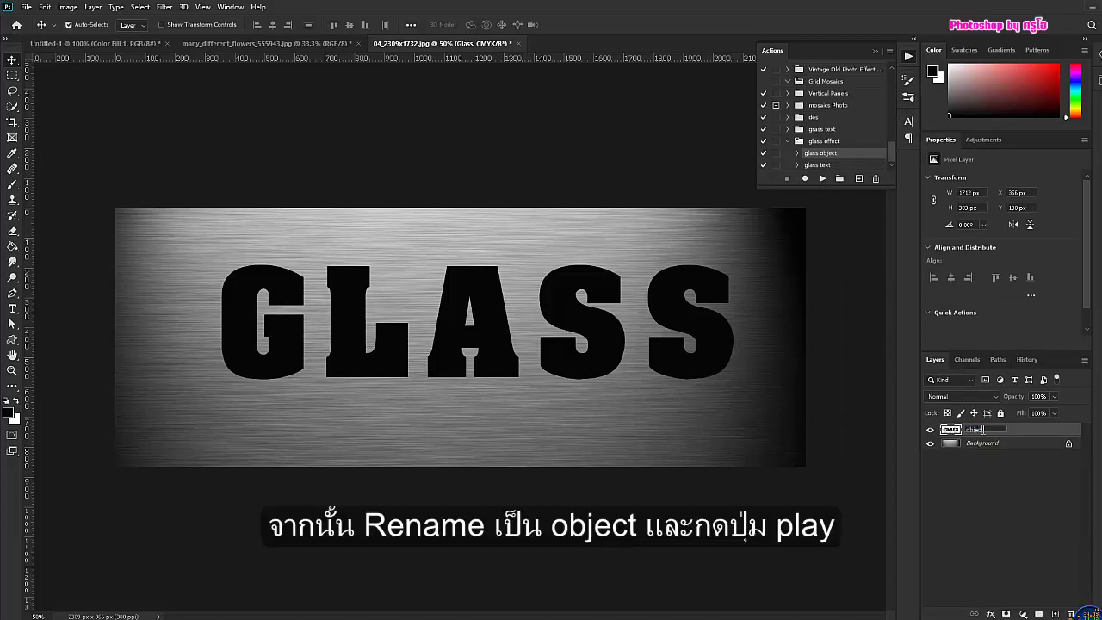
key(Return)
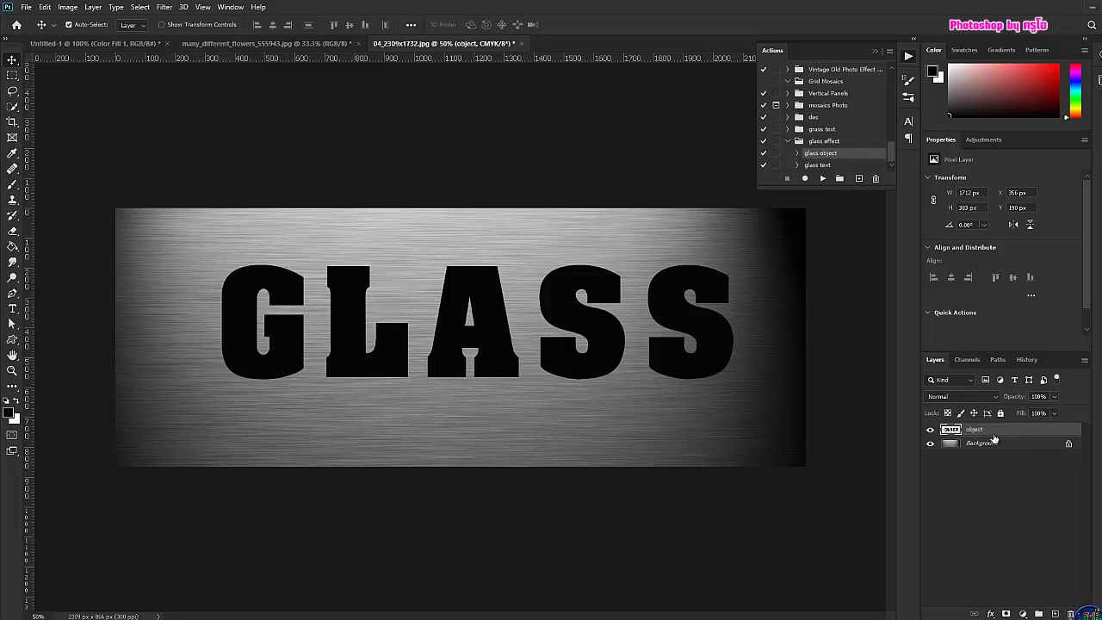
click(822, 180)
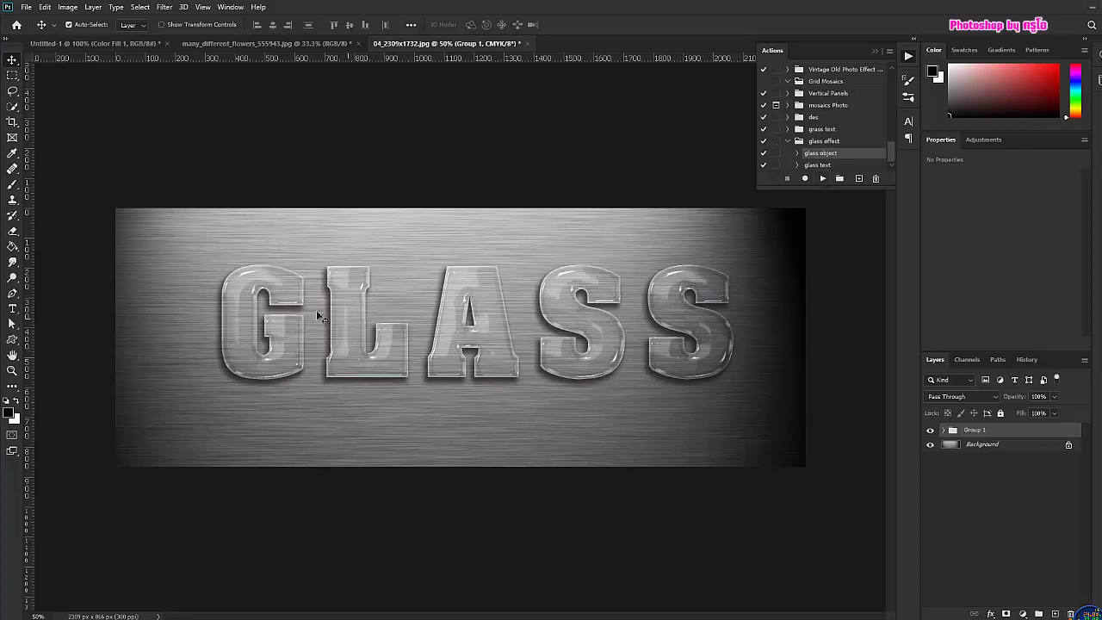